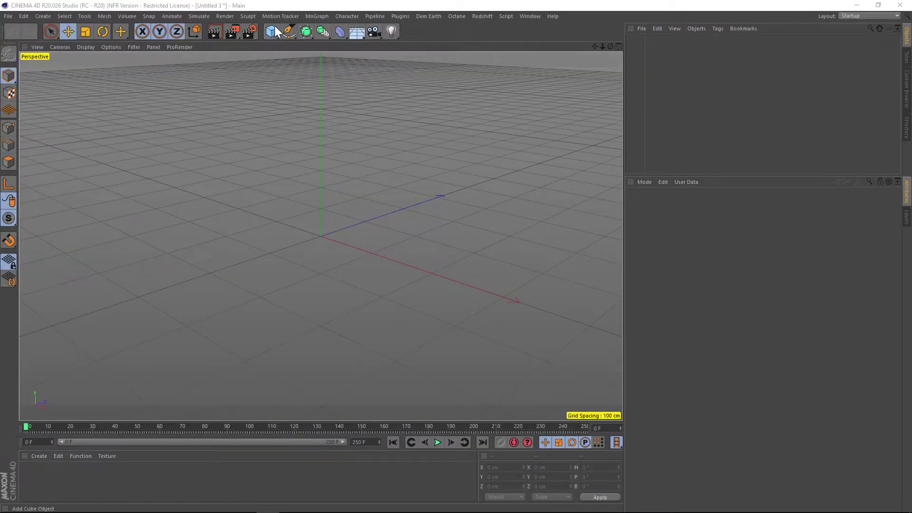
- Add a torus and rotate it 90° in pitch so it stands upright facing the camera
left_click(204, 23)
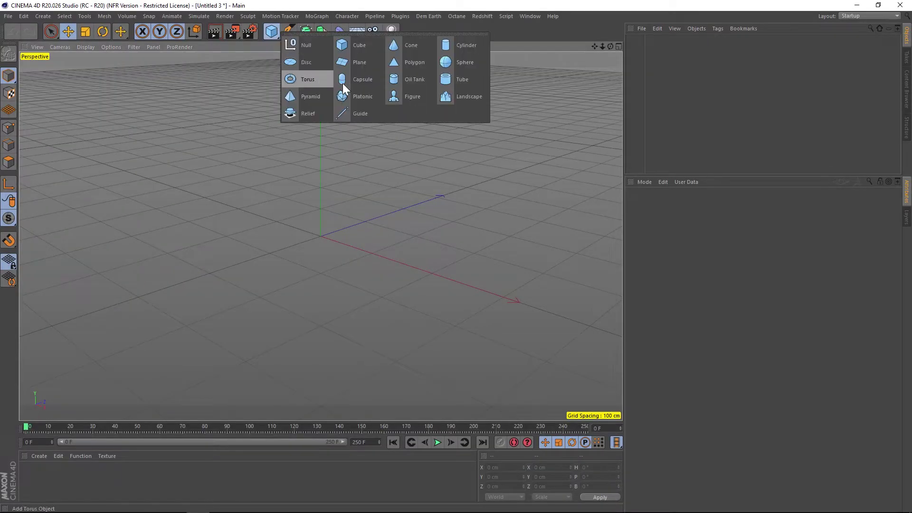
left_click(316, 77)
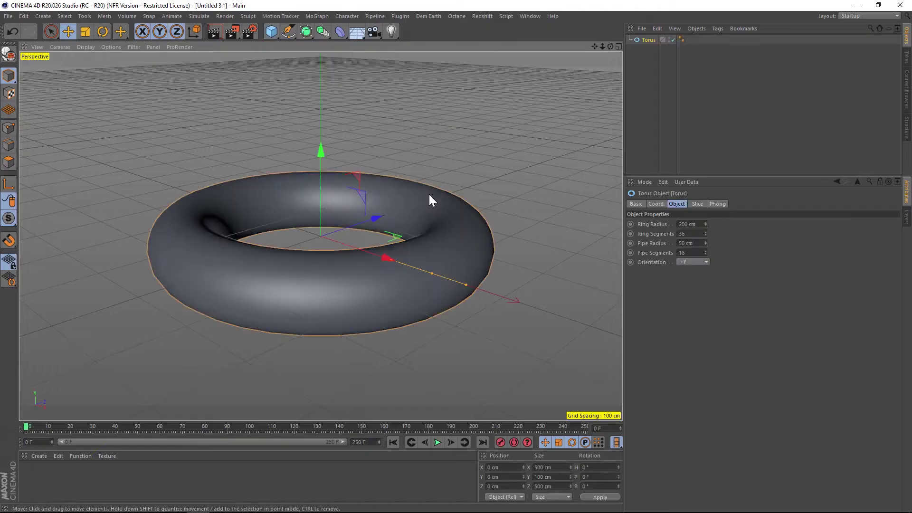
key("r")
left_click_drag(296, 204, 239, 228)
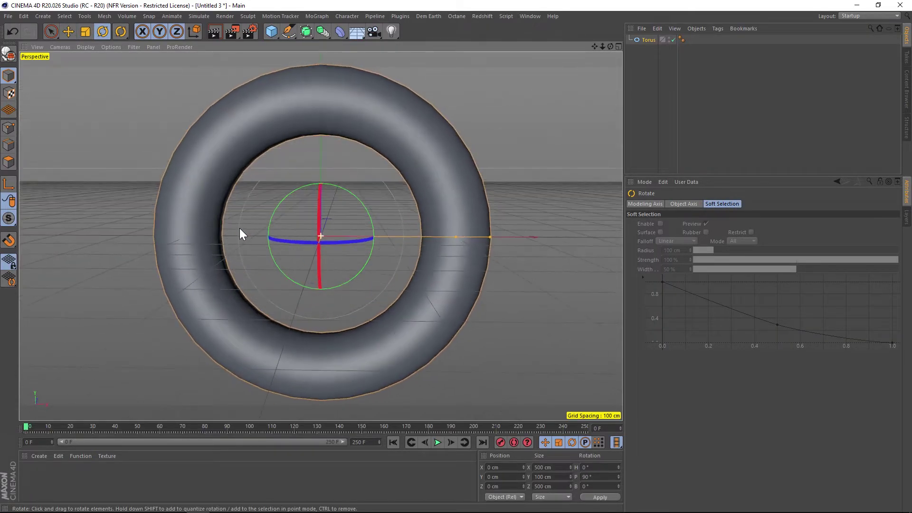
- Switch the viewport to Gouraud Shading (Lines) and zoom in on the torus
left_click(82, 45)
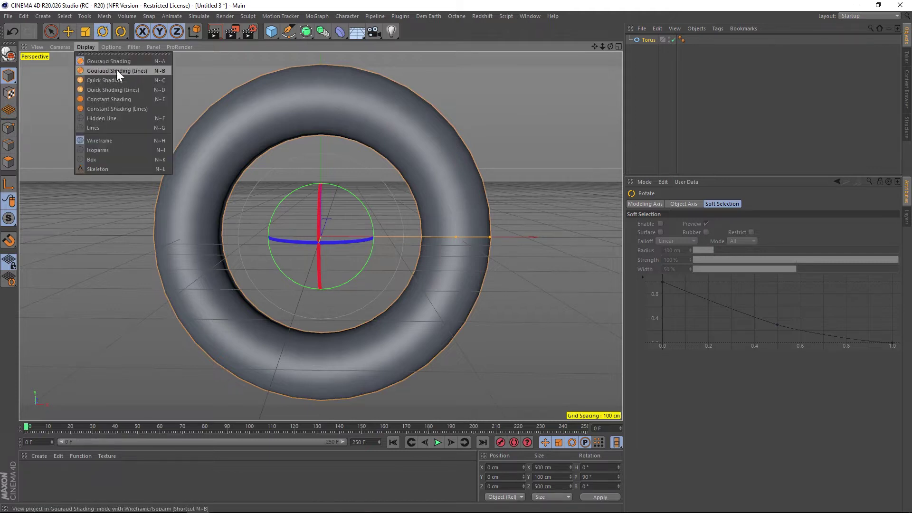
left_click(117, 72)
mouse_move(594, 46)
left_mouse_down()
mouse_move(594, 62)
mouse_move(180, 285)
left_mouse_up()
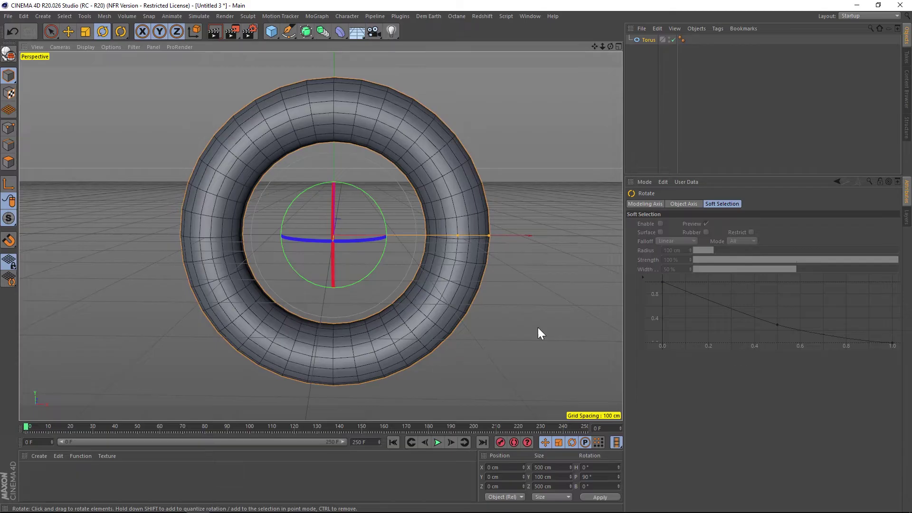
- Set the torus to 90 ring segments, 70 cm pipe radius and 25 pipe segments
left_click(643, 41)
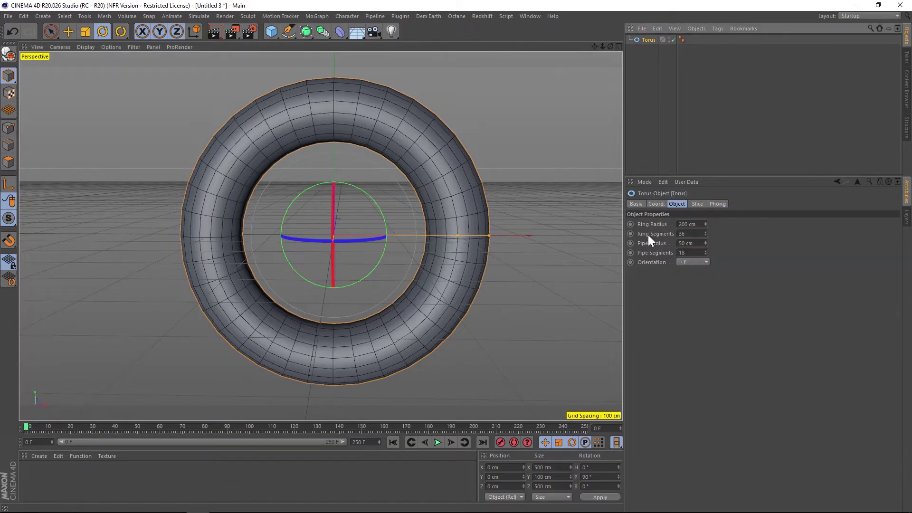
left_click_drag(703, 234, 619, 229)
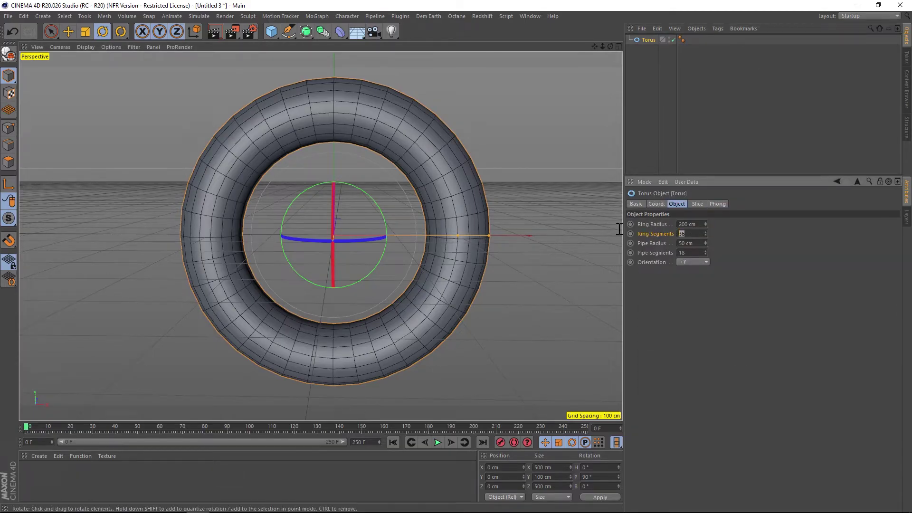
type("90")
key("Tab")
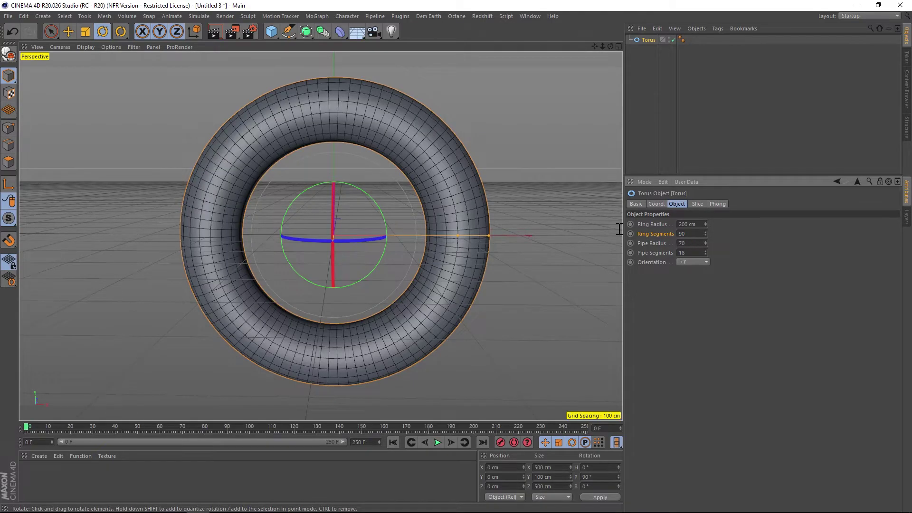
type("70")
key("Tab")
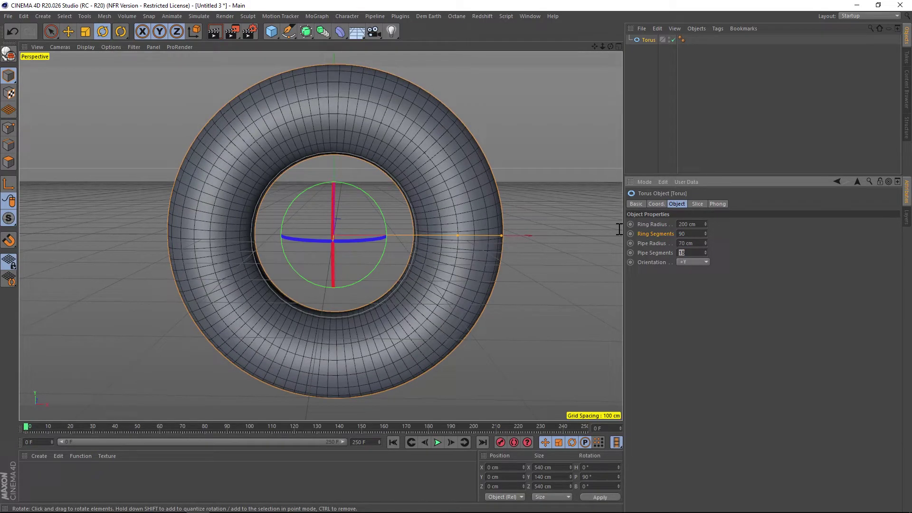
key("Tab")
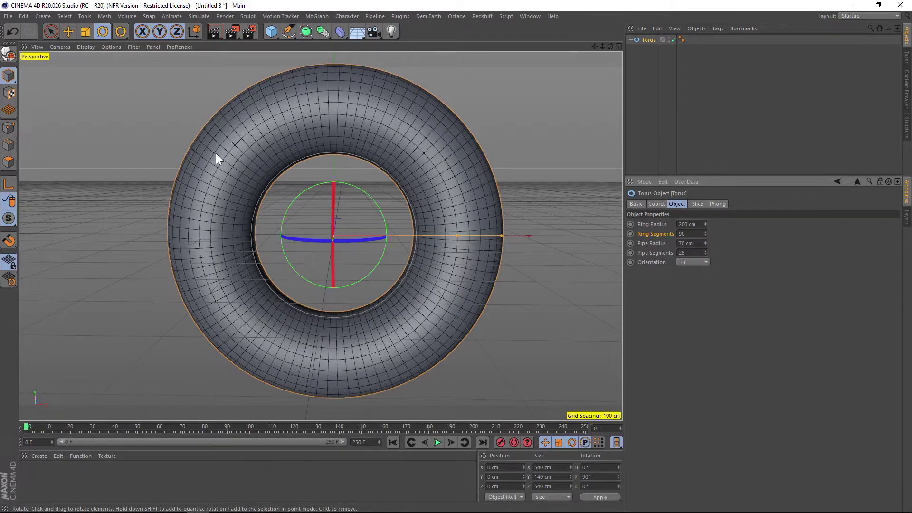
left_click_drag(277, 177, 362, 164)
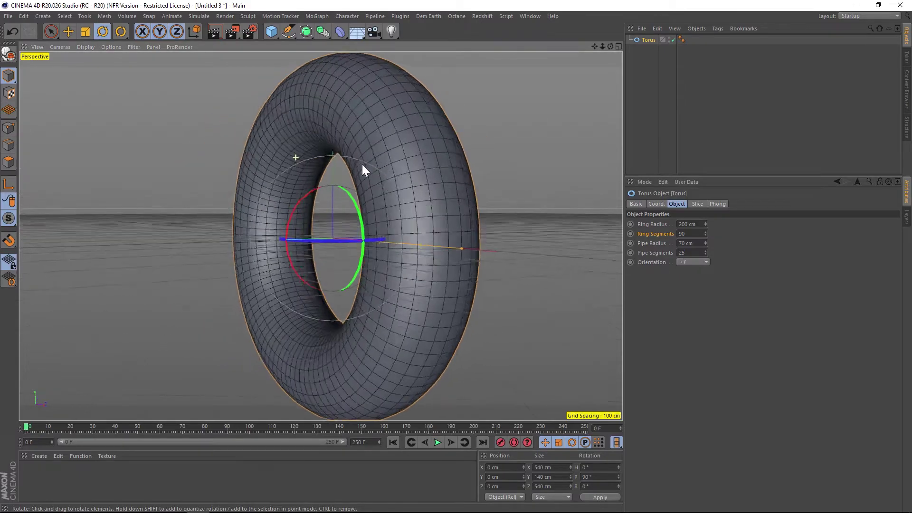
key("ctrl+z")
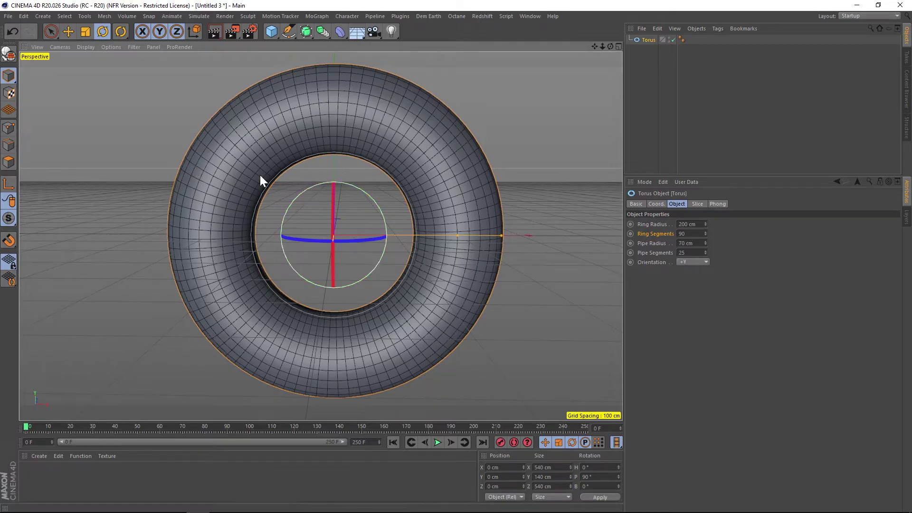
left_click(340, 32)
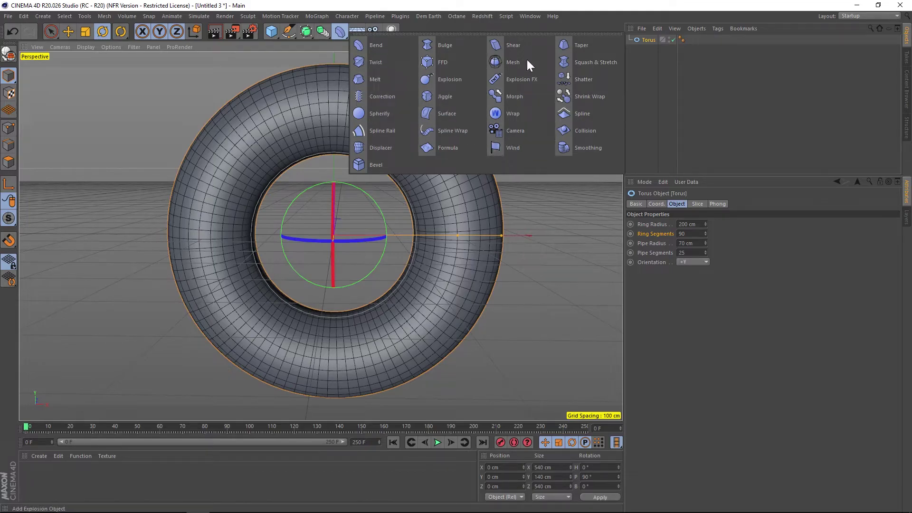
- Create a Displacer through the Commander search and parent it under the Torus
left_click(563, 195)
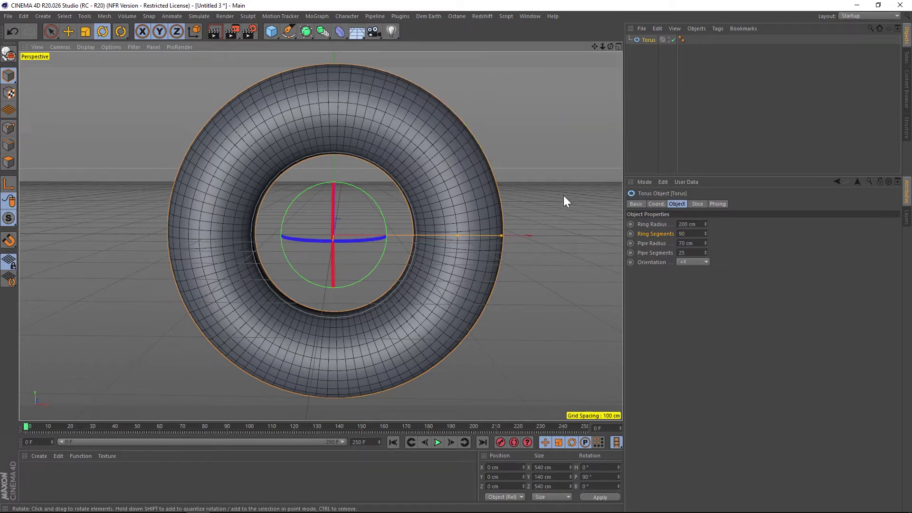
key("shift+c")
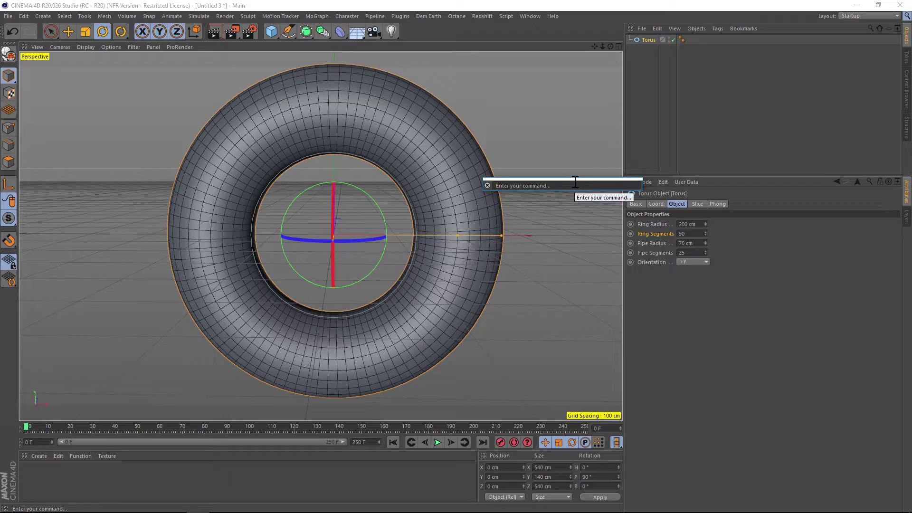
type("displa")
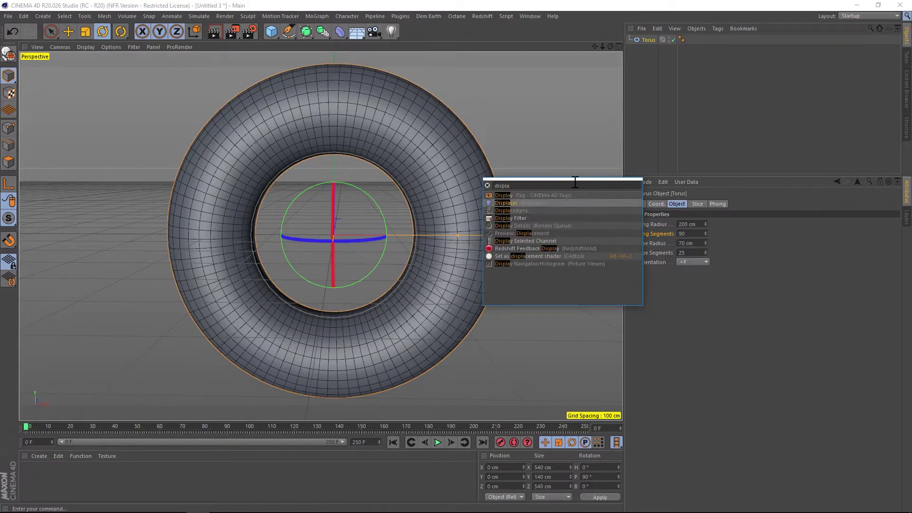
key("Return")
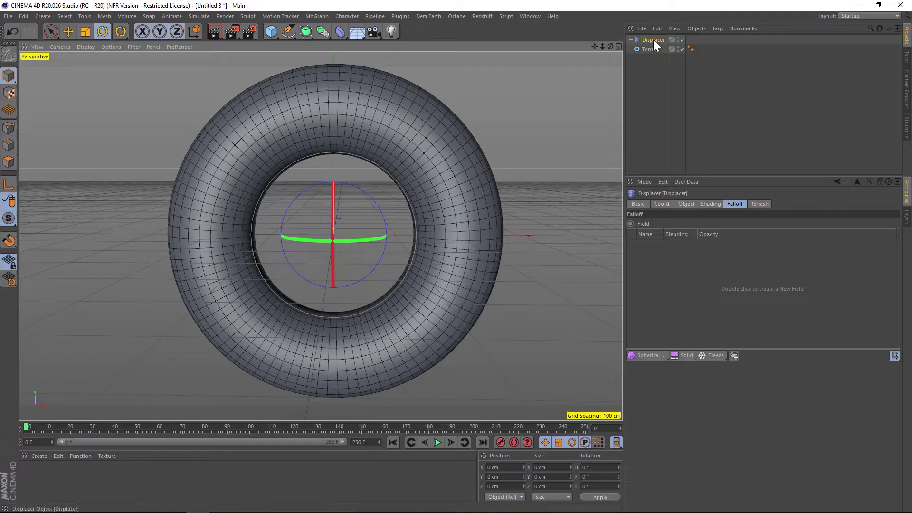
left_click_drag(654, 39, 644, 47)
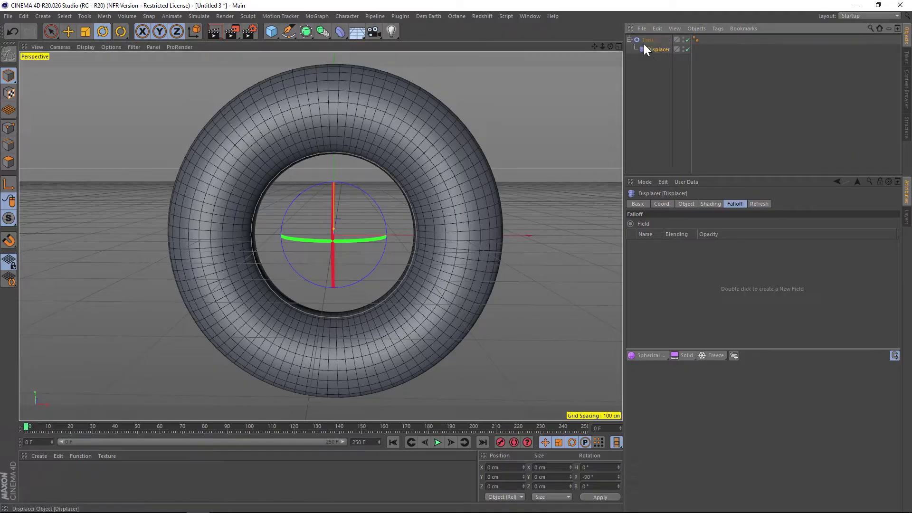
left_click(713, 203)
- Use a Gradient as the Displacer shader, with knot interpolation set to Step
left_click(660, 233)
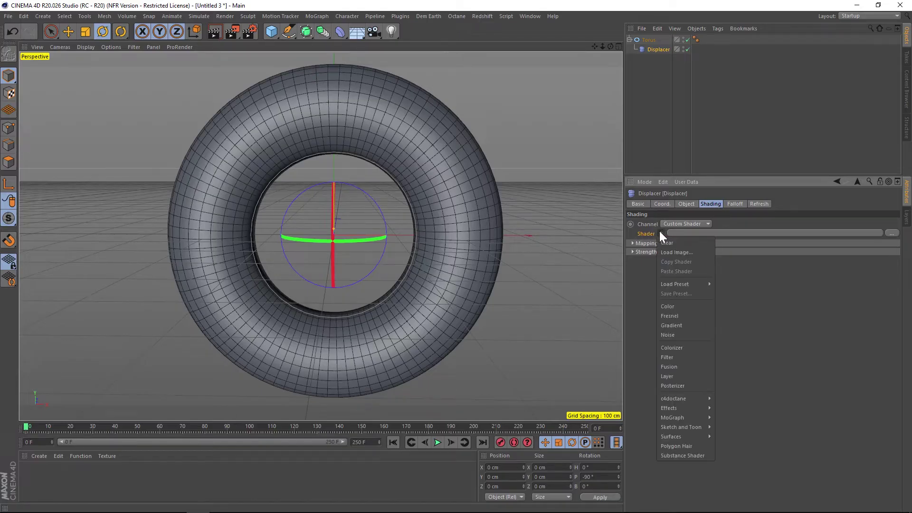
left_click(670, 323)
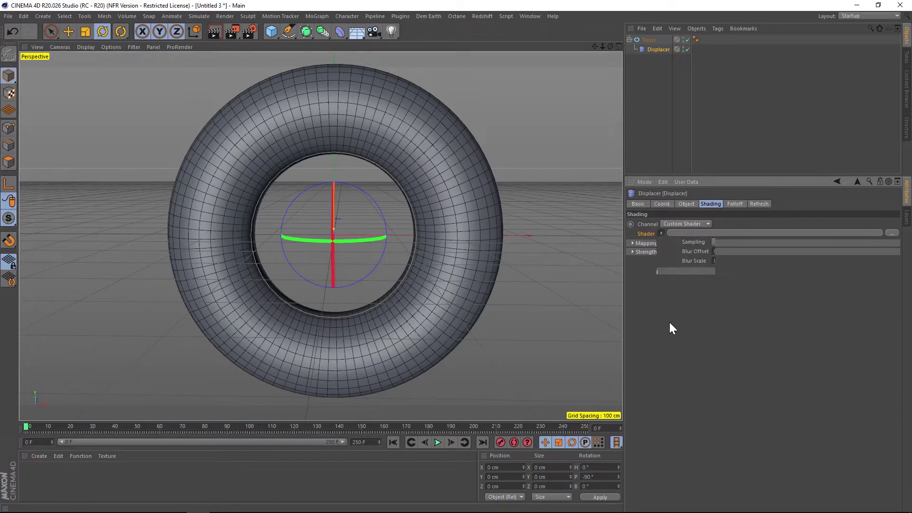
left_click(674, 252)
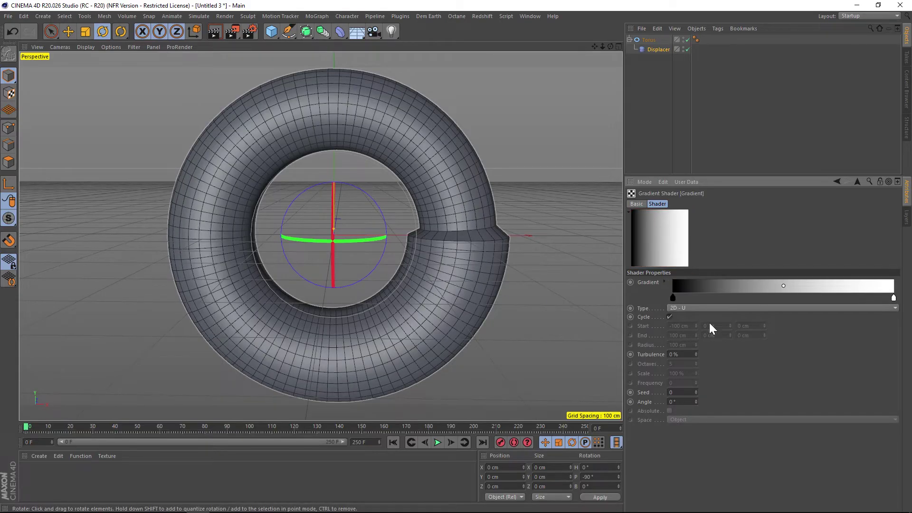
mouse_move(672, 297)
left_mouse_down()
mouse_move(798, 298)
mouse_move(672, 298)
left_mouse_up()
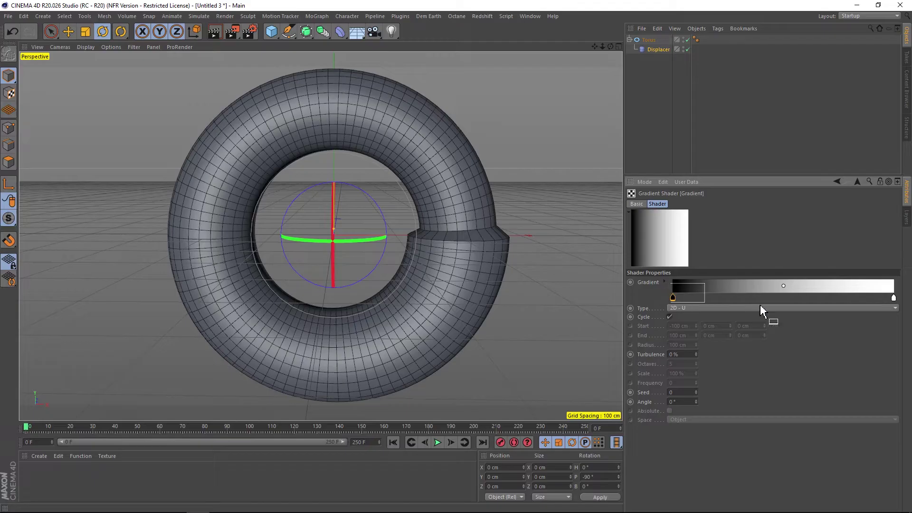
right_click(893, 298)
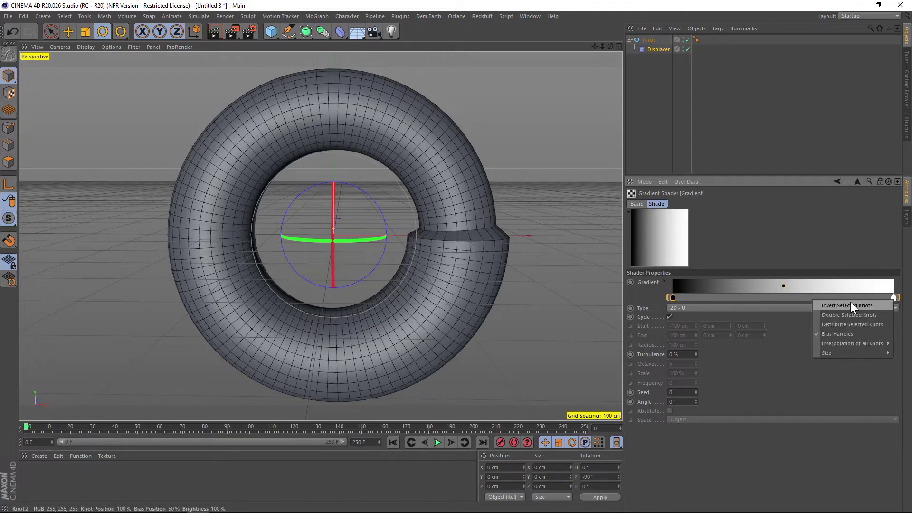
mouse_move(848, 344)
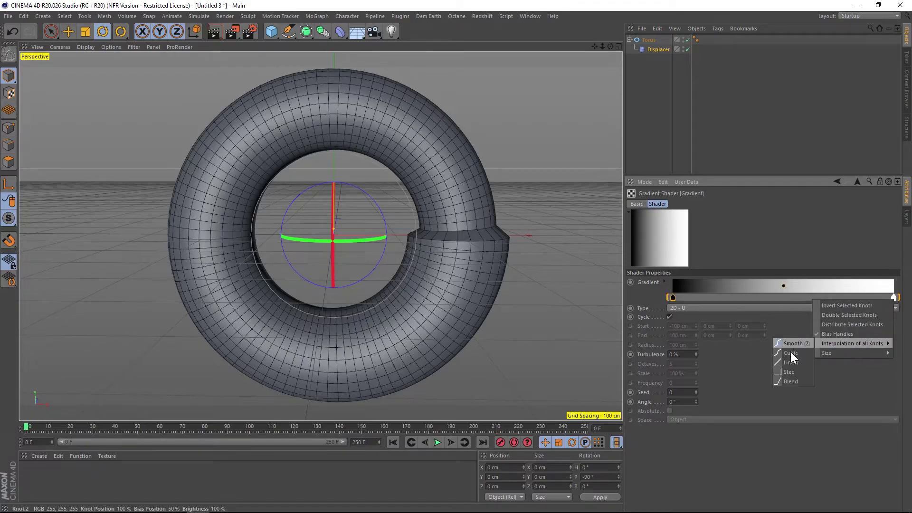
left_click(789, 372)
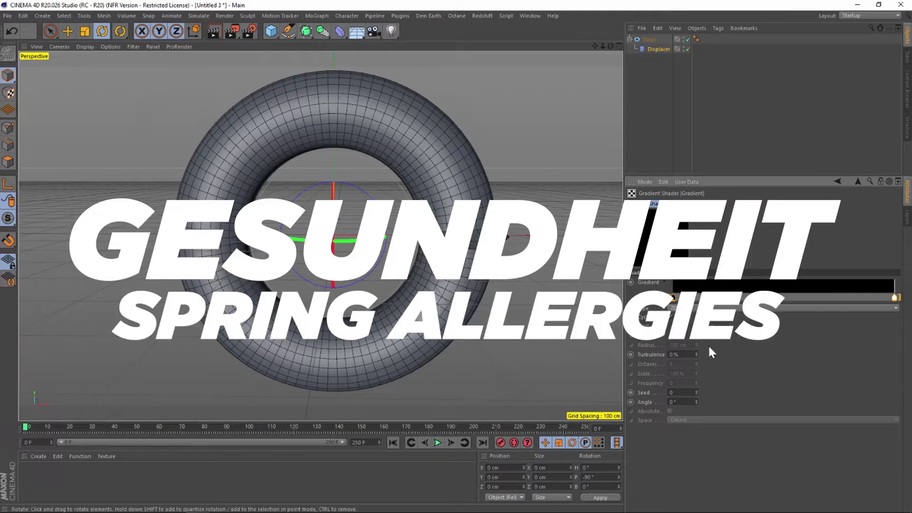
- Set the gradient's white knot position to 50% and shift the black-white midpoint bias
mouse_move(890, 304)
left_mouse_down()
mouse_move(724, 299)
mouse_move(879, 297)
mouse_move(745, 291)
mouse_move(891, 301)
left_mouse_up()
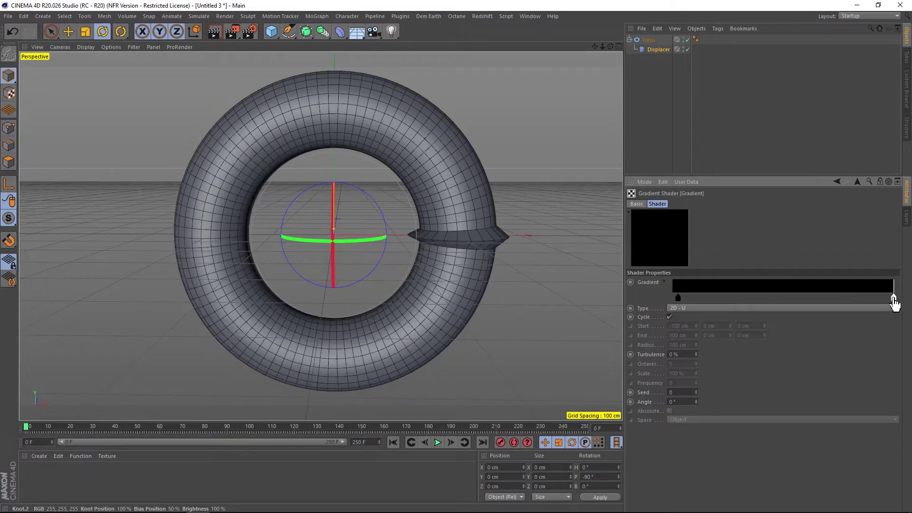
double_click(893, 298)
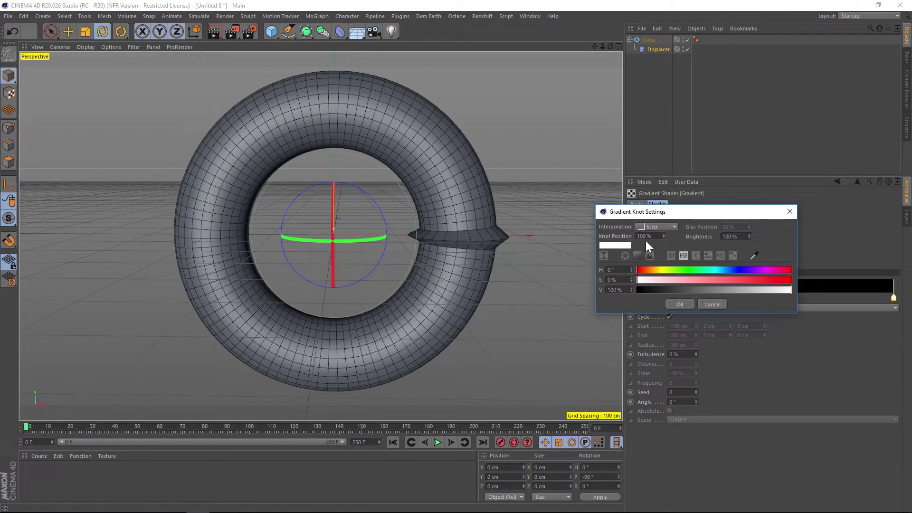
left_click(645, 236)
type("50")
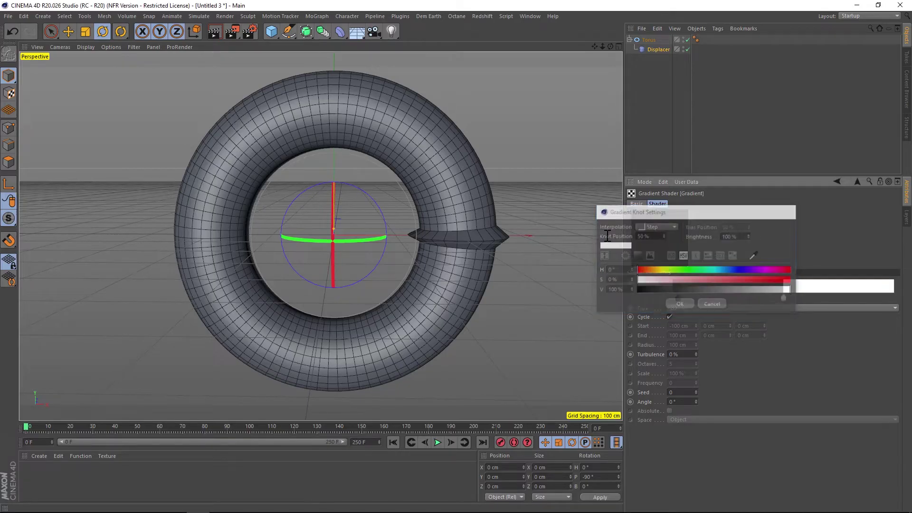
key("Return")
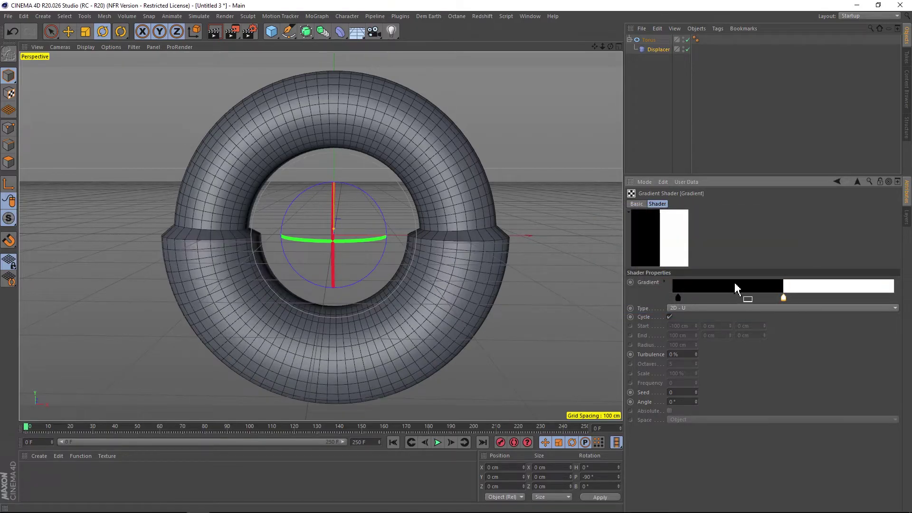
left_click_drag(737, 287, 760, 290)
- Double the gradient's knots five times to get 64 thin stripes around the torus
right_click(751, 283)
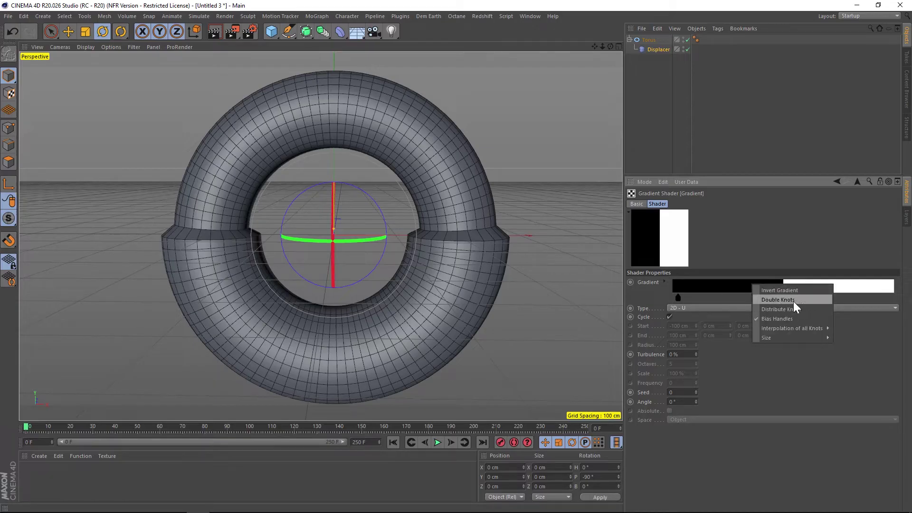
left_click(793, 298)
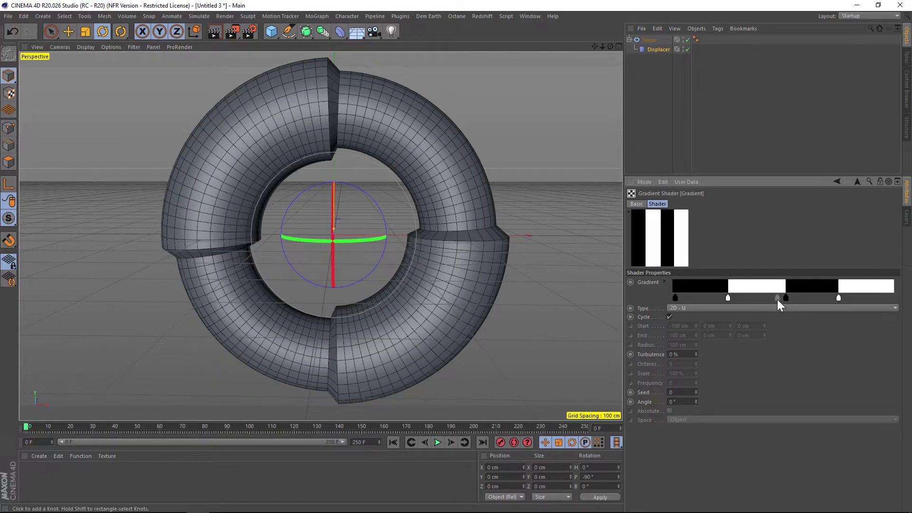
right_click(757, 285)
left_click(806, 301)
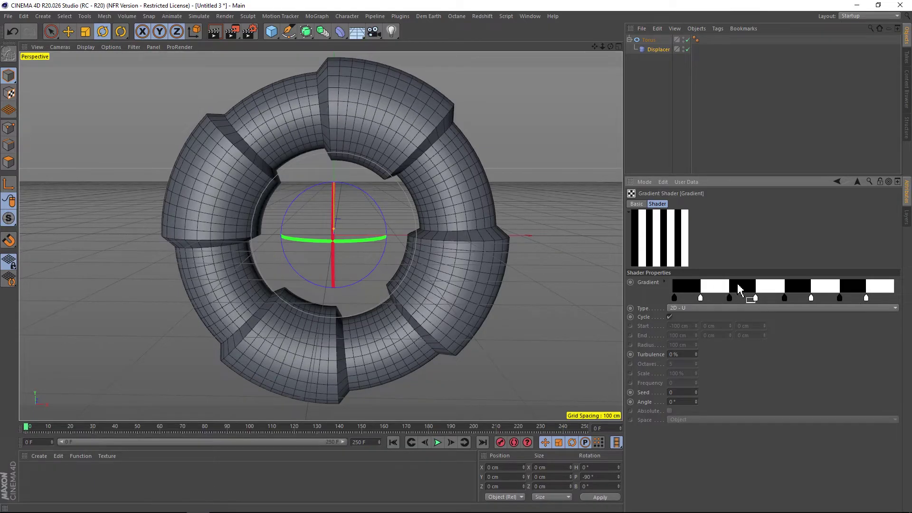
right_click(759, 286)
left_click(761, 300)
right_click(744, 288)
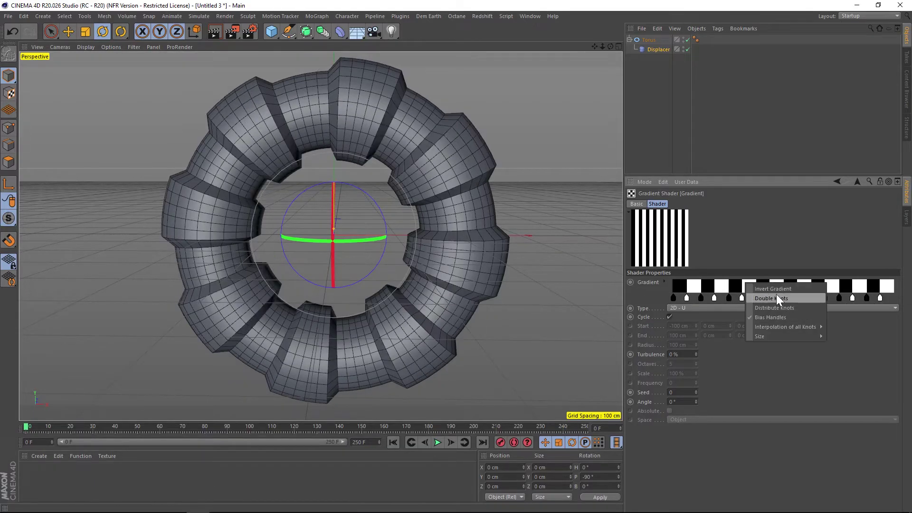
left_click(775, 297)
right_click(726, 290)
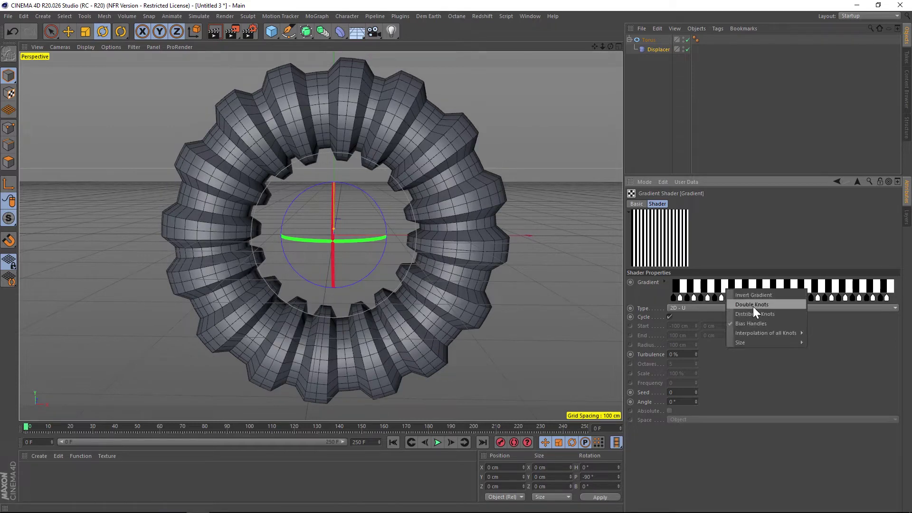
left_click(753, 306)
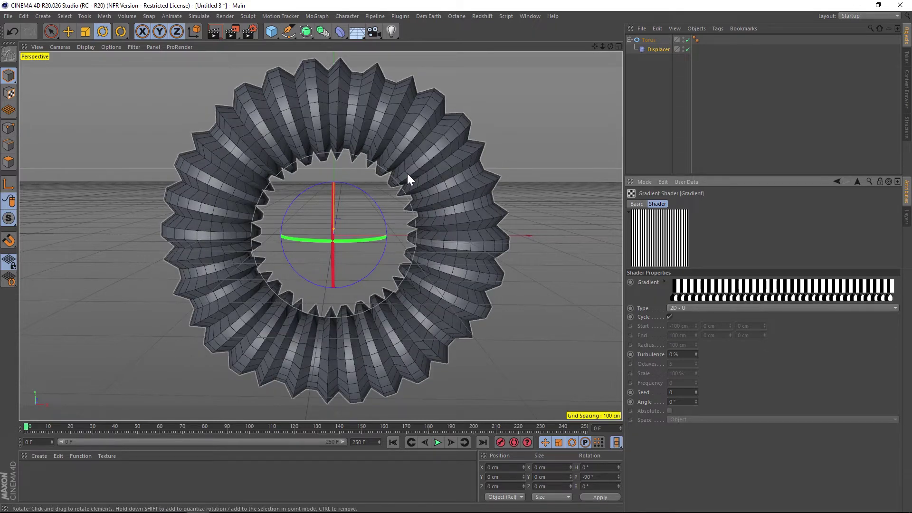
left_click_drag(407, 178, 442, 195, "alt")
- Wrap the Gradient in a Layer shader and add a Noise layer to it
key("ctrl+shift+z")
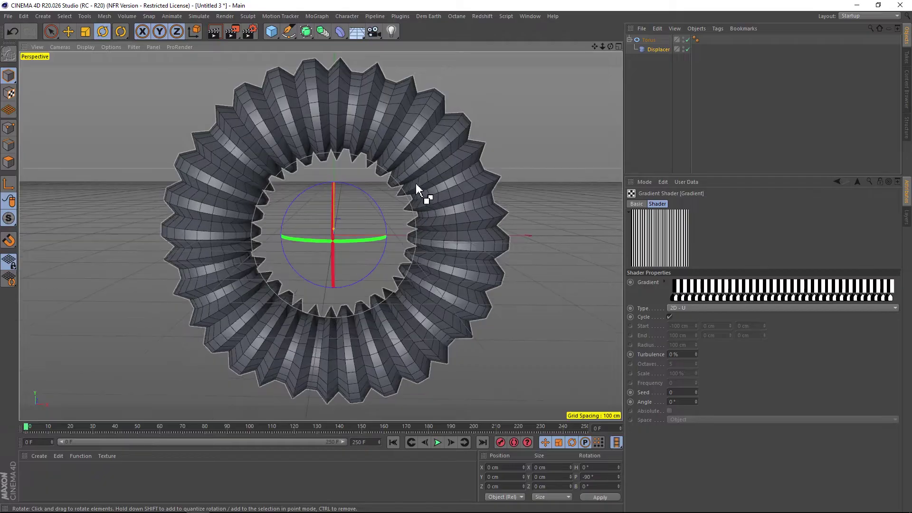
left_click(837, 181)
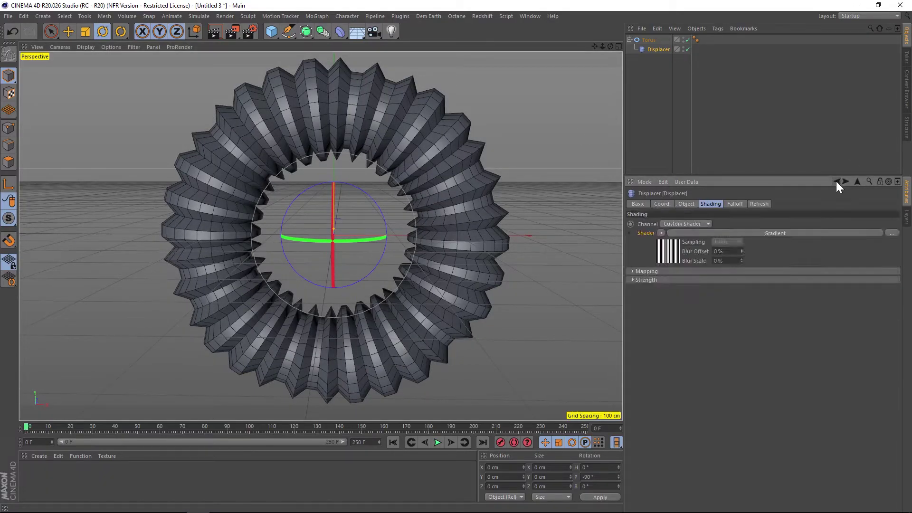
left_click(661, 232)
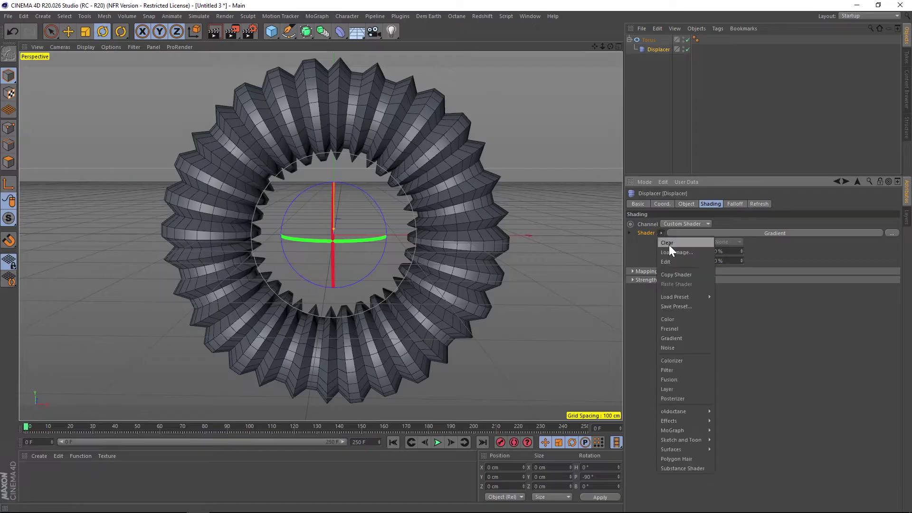
left_click(676, 389)
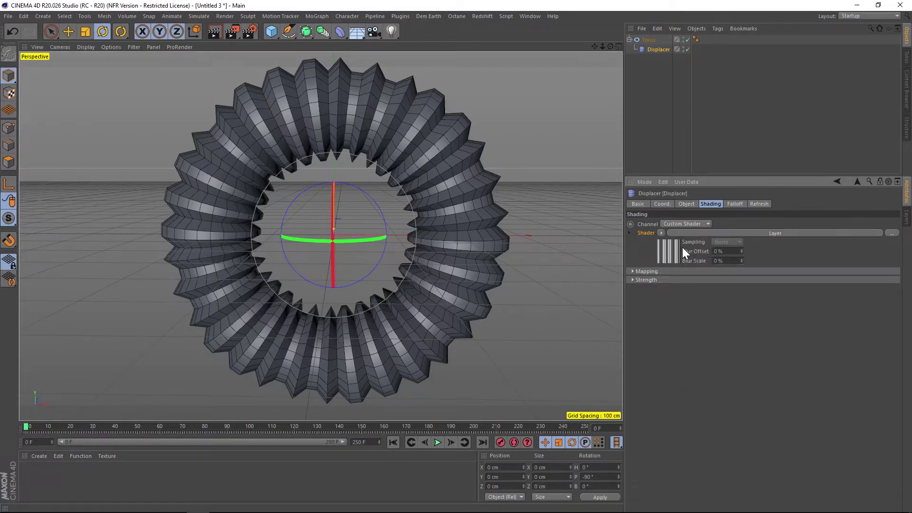
left_click(670, 256)
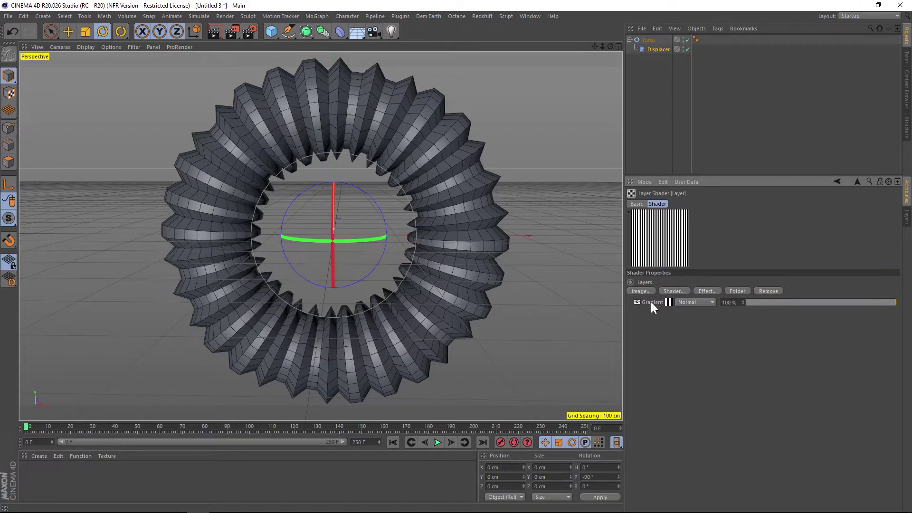
left_click(674, 290)
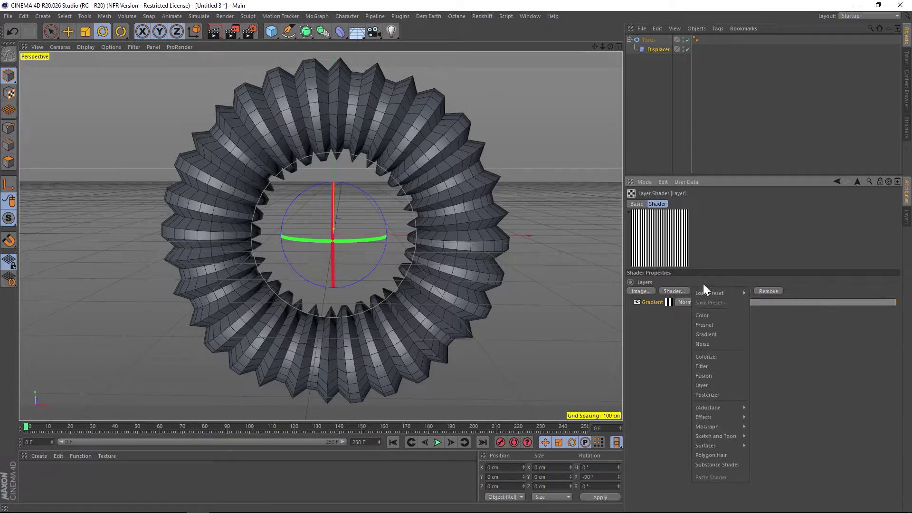
left_click(716, 343)
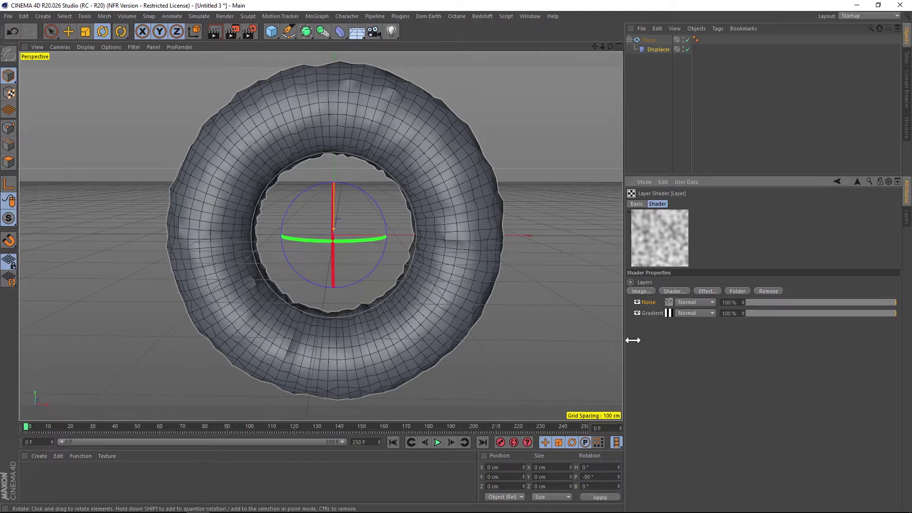
- Place Noise below Gradient, set Gradient blending to Add and Noise opacity to 64%
left_click_drag(646, 304, 651, 318)
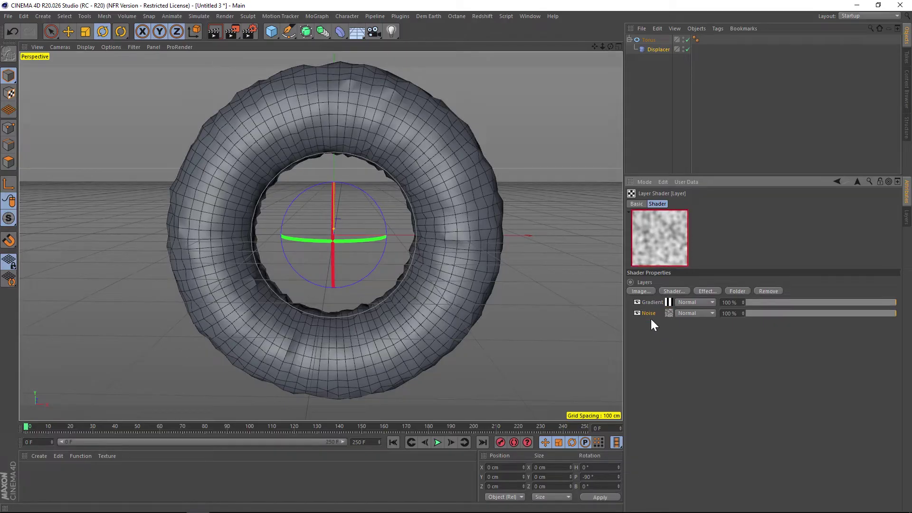
left_click(702, 302)
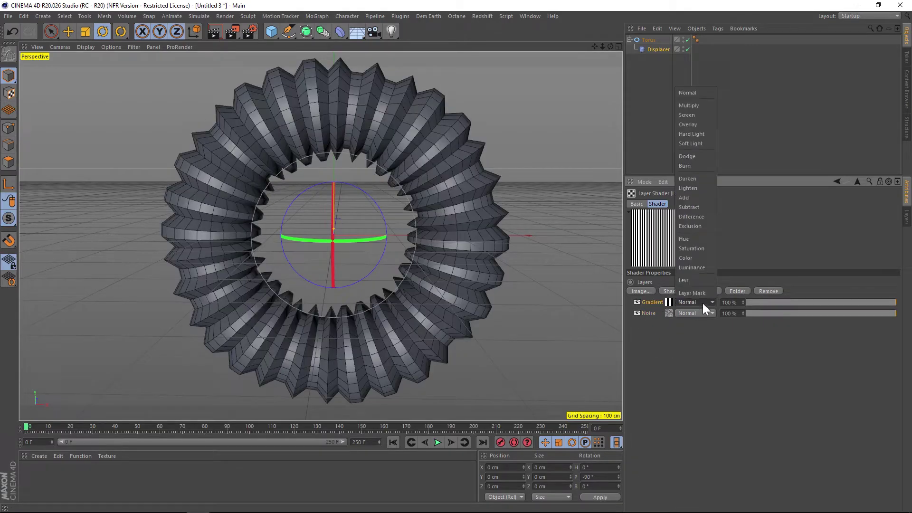
left_click(695, 198)
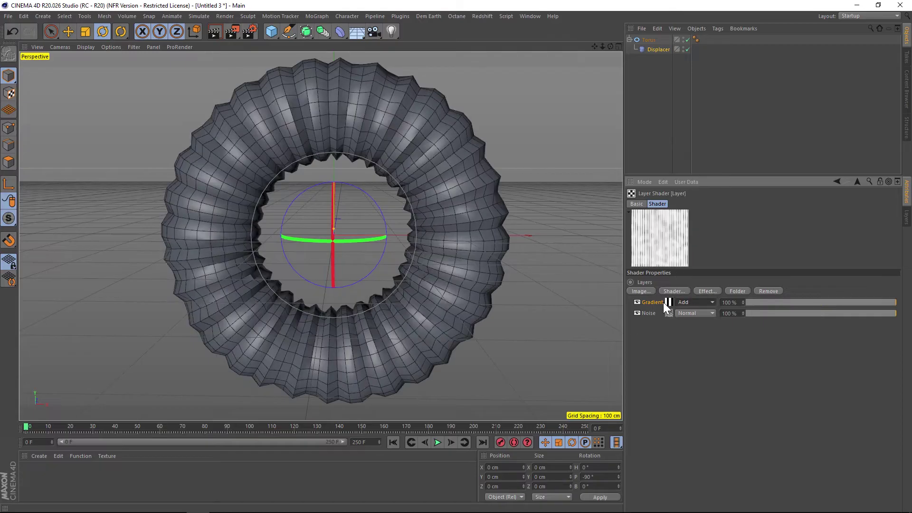
left_click_drag(807, 312, 908, 321)
left_click_drag(844, 320, 795, 326)
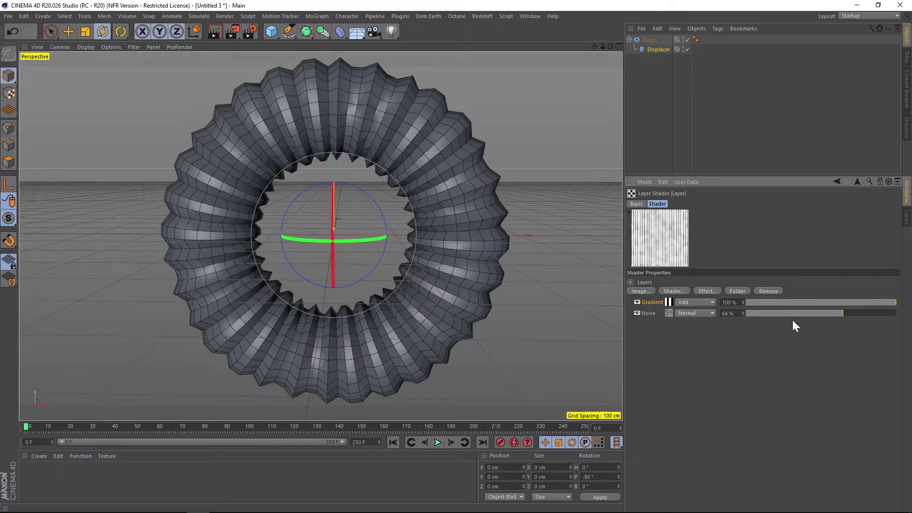
- Set the Noise shader's Global Scale to 200% and raise its contrast
left_click(668, 313)
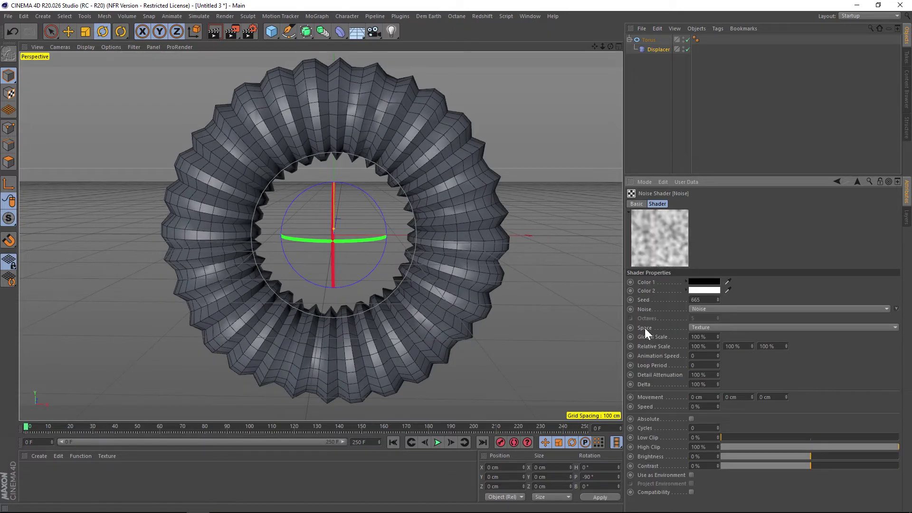
left_click(698, 337)
type("200")
key("Return")
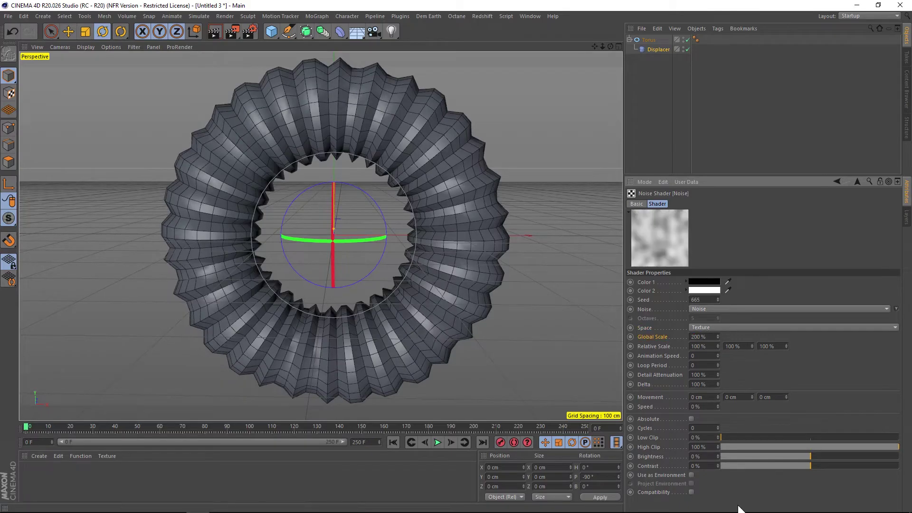
left_click_drag(824, 466, 886, 464)
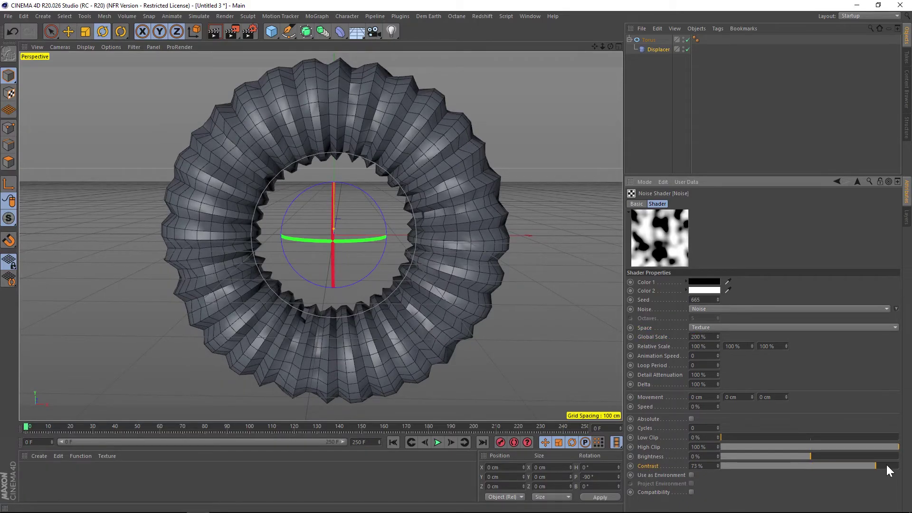
- Set the Displacer's Height to 50 cm and add a Subdivision Surface object
left_click(836, 180)
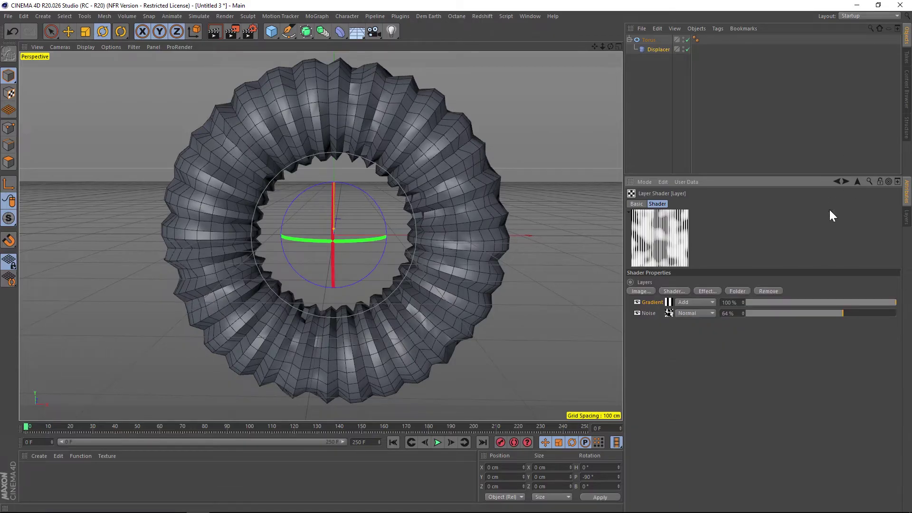
left_click(660, 49)
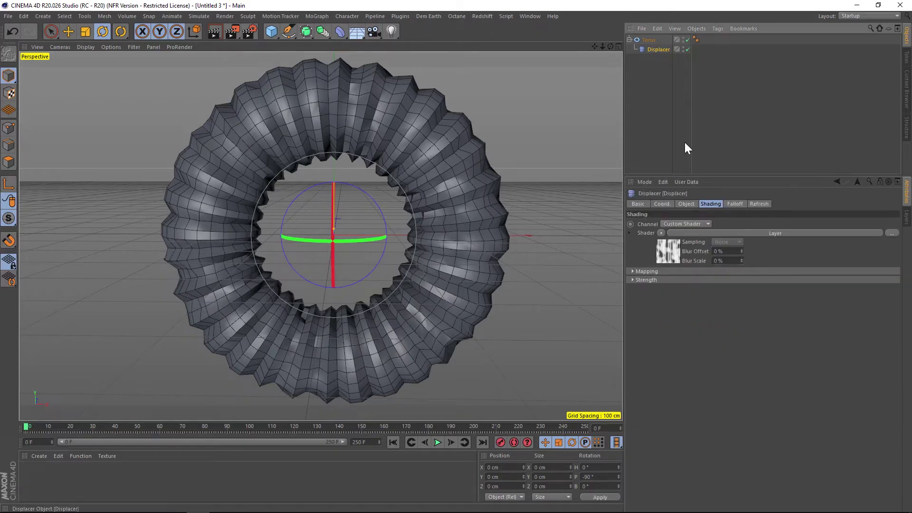
left_click(685, 205)
left_click(672, 246)
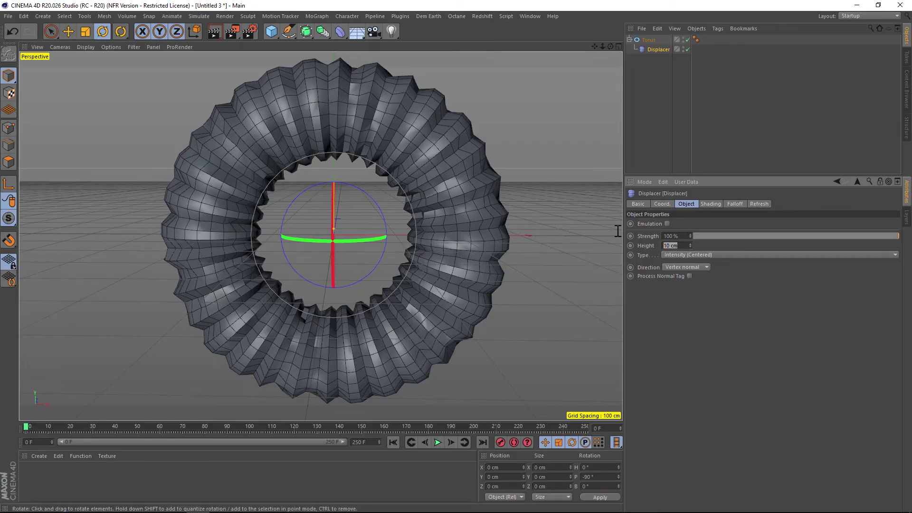
type("50")
key("Return")
scroll(429, 243, "down", 4)
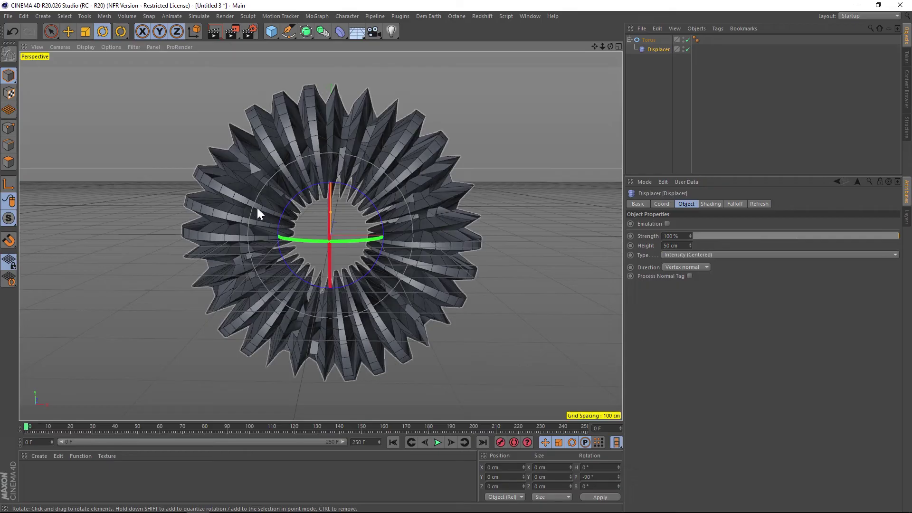
left_click_drag(306, 33, 371, 44)
- Put the torus under the Subdivision Surface, view it face-on, and activate the Move tool
left_click_drag(649, 50, 662, 40)
left_click(566, 75)
mouse_move(284, 181)
left_mouse_down("alt")
mouse_move(295, 181)
mouse_move(277, 180)
left_mouse_up("alt")
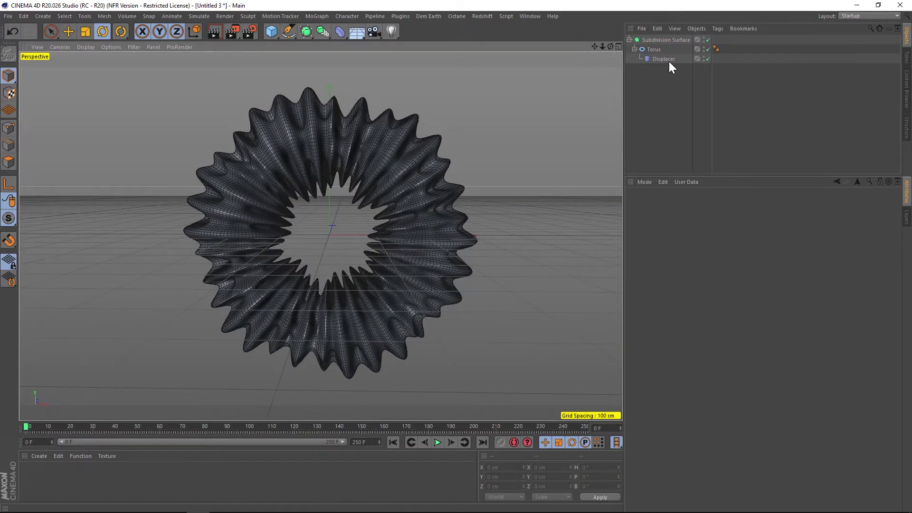
key("e")
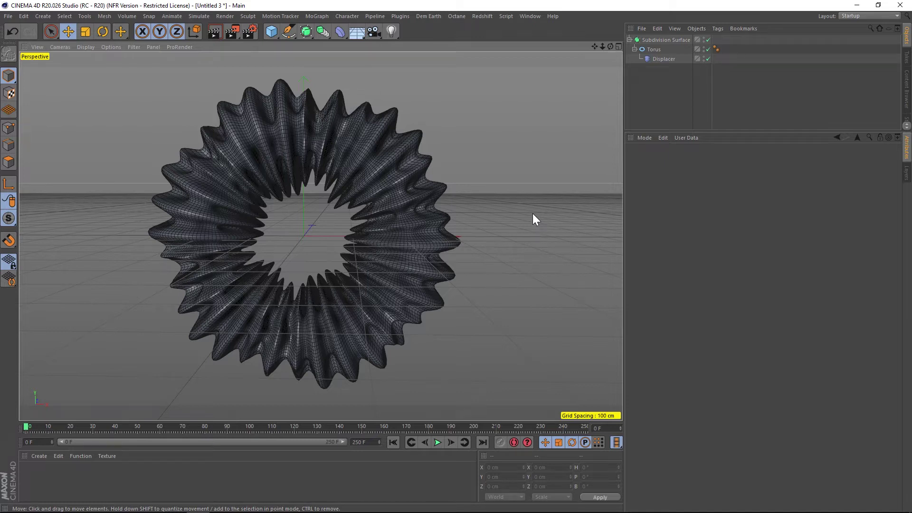
- Add a Spherical Field to the Displacer's Falloff and move it onto the torus's right side
left_click(659, 59)
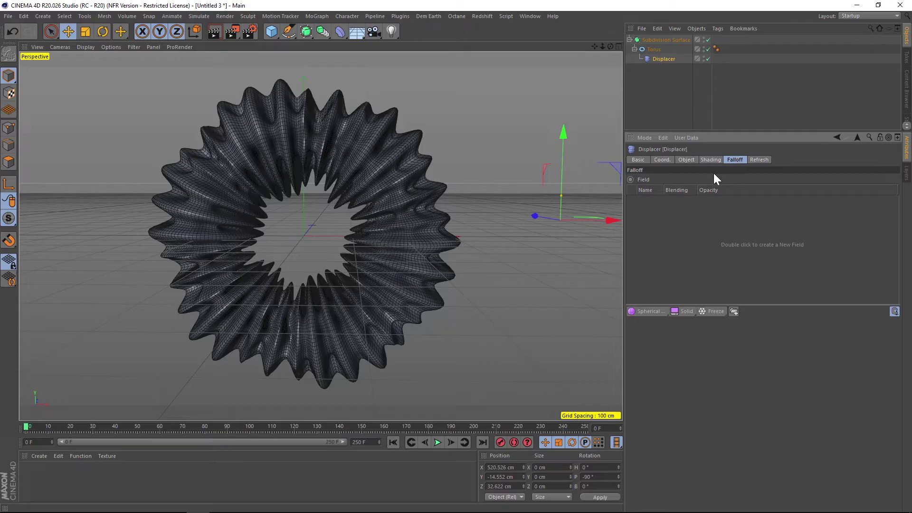
left_click(658, 312)
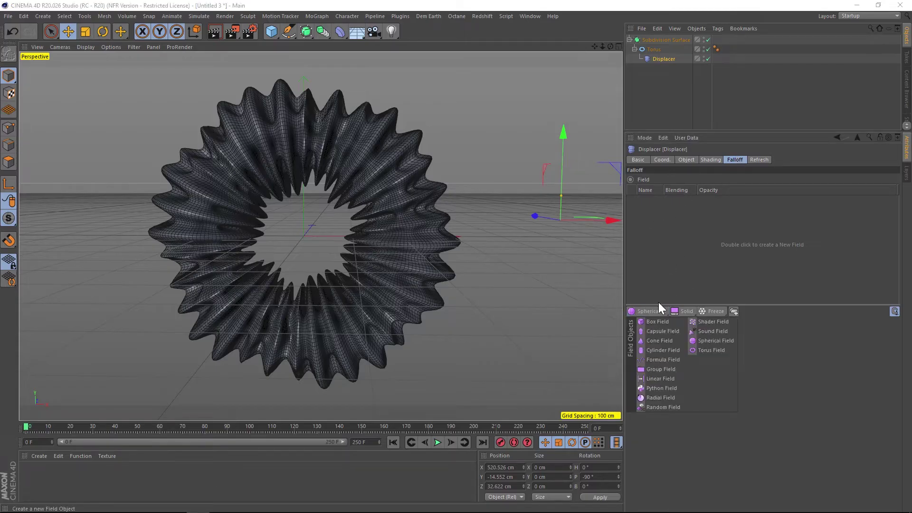
left_click(688, 312)
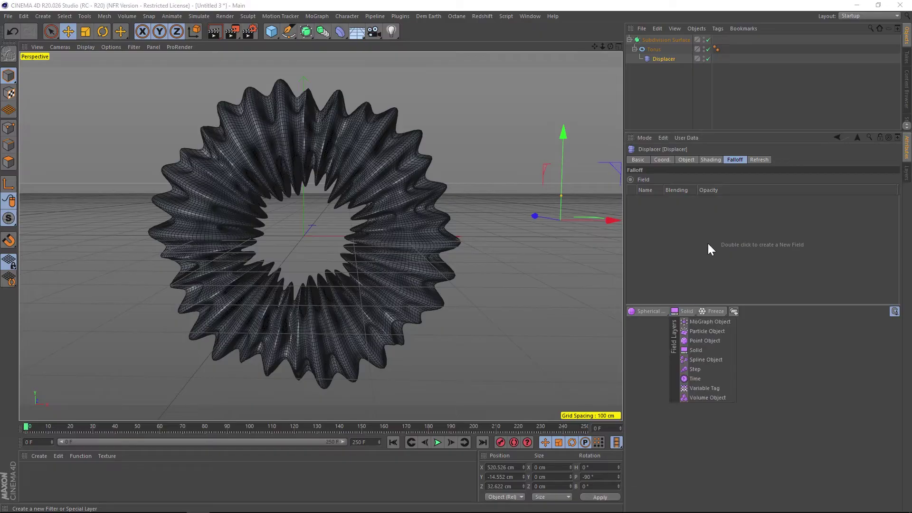
left_click(712, 312)
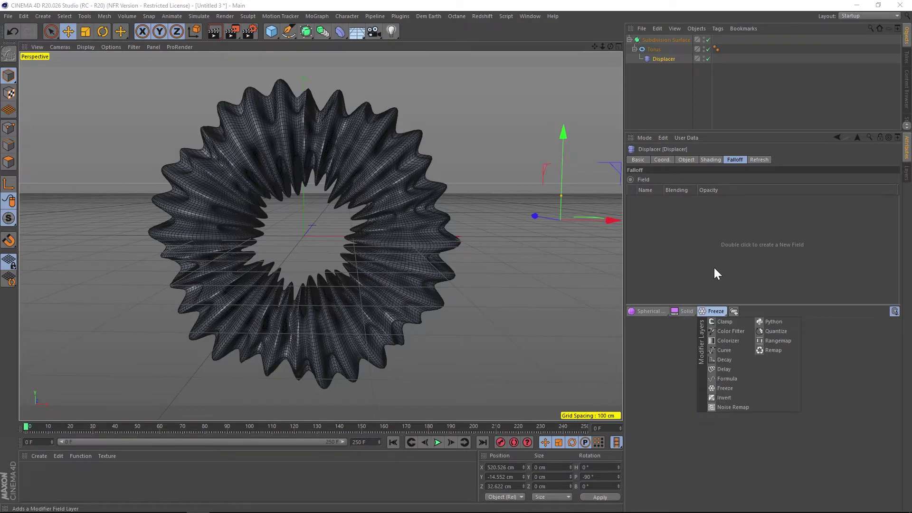
left_click(665, 309)
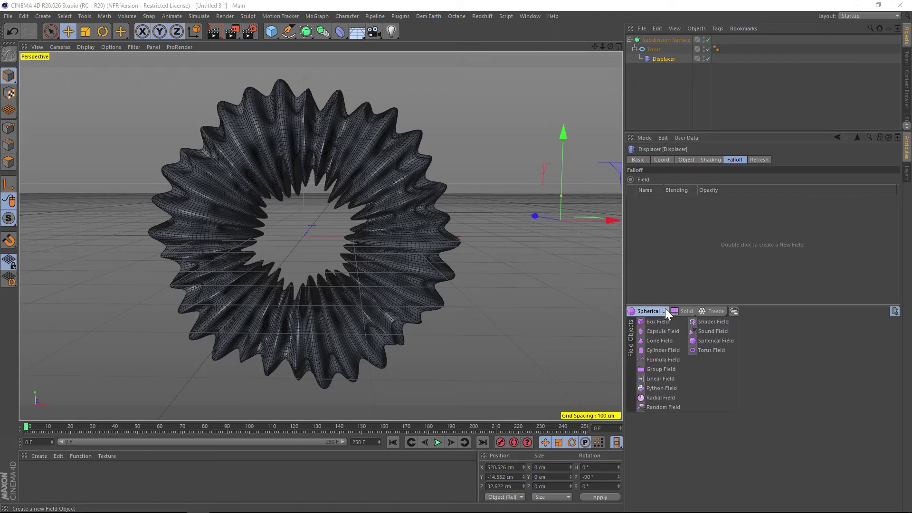
left_click(701, 341)
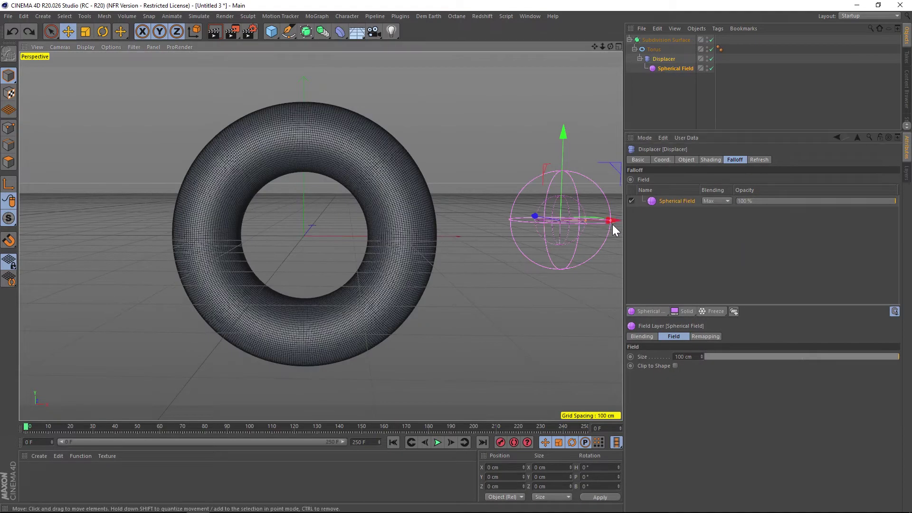
left_click_drag(619, 220, 441, 198)
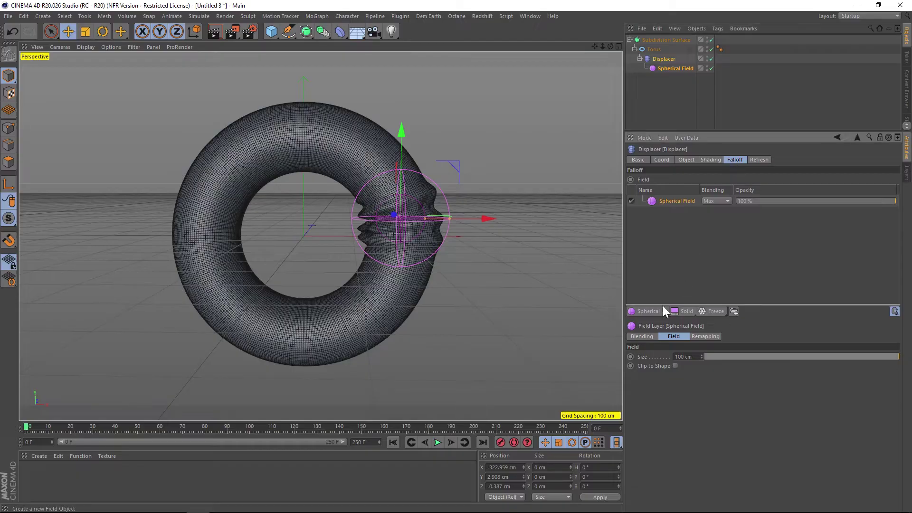
- Add a Freeze modifier layer above the Spherical Field, then preview and stop the animation
left_click(717, 312)
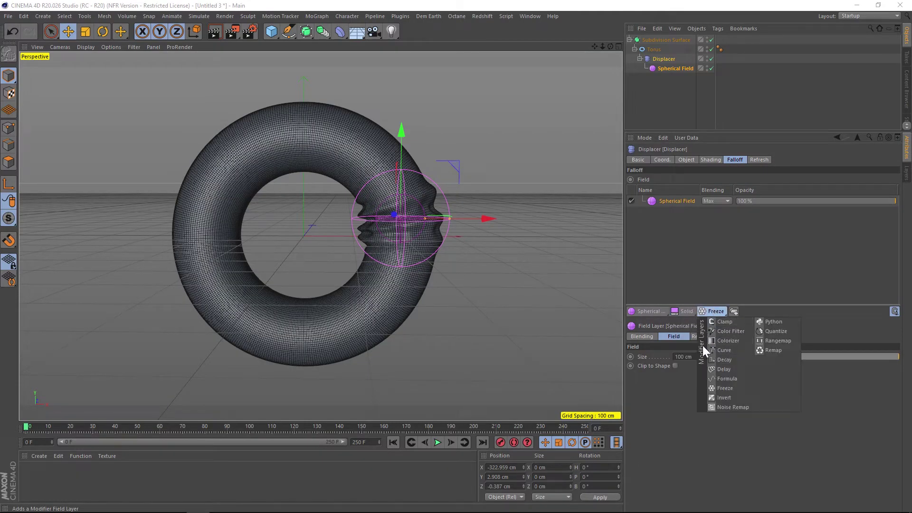
left_click(724, 388)
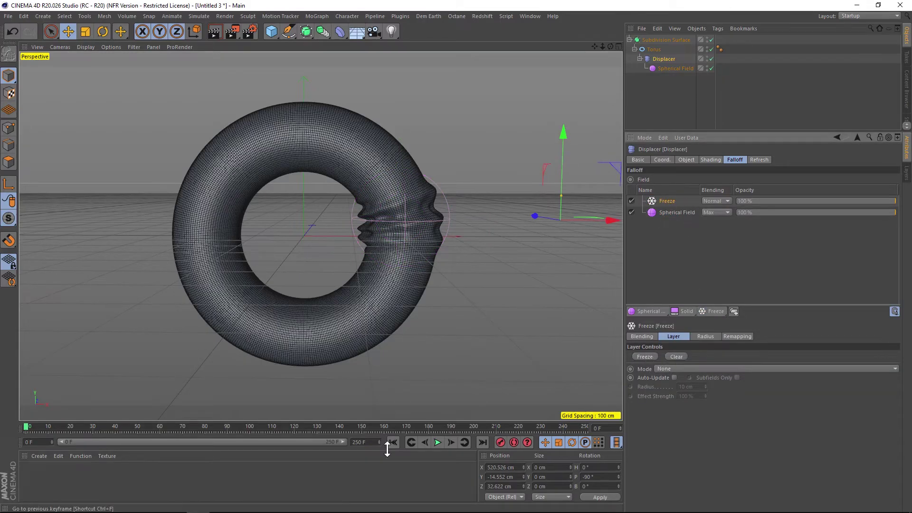
left_click(437, 443)
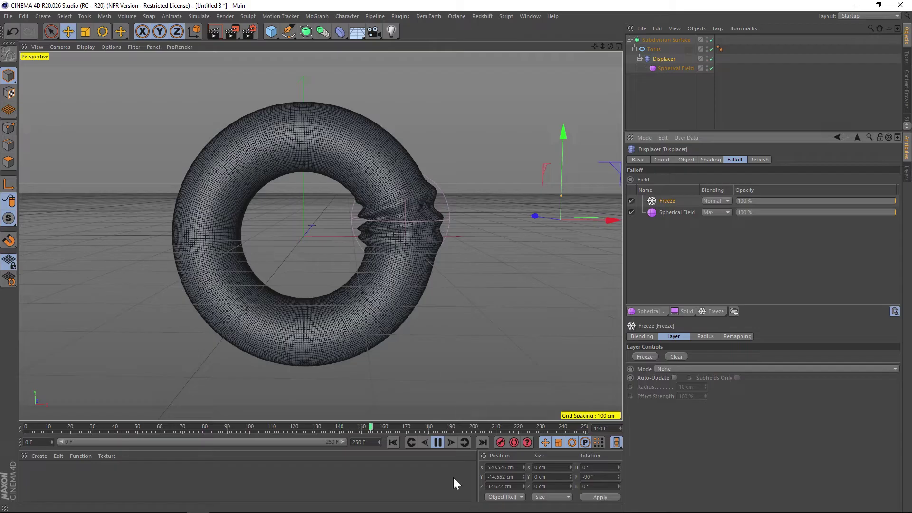
left_click(675, 69)
left_click(681, 78)
- Move the Spherical Field right along X and clear the Displacer's frozen ridges
left_click(675, 68)
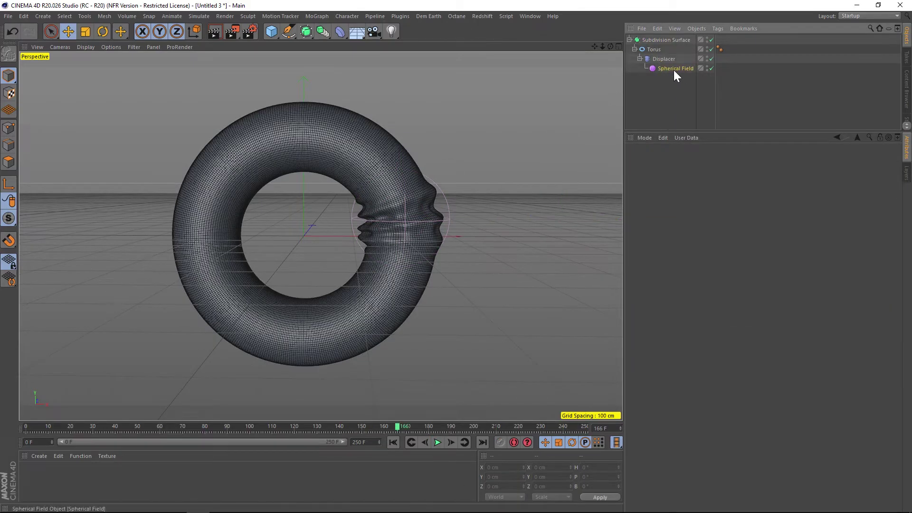
left_click_drag(487, 216, 615, 216)
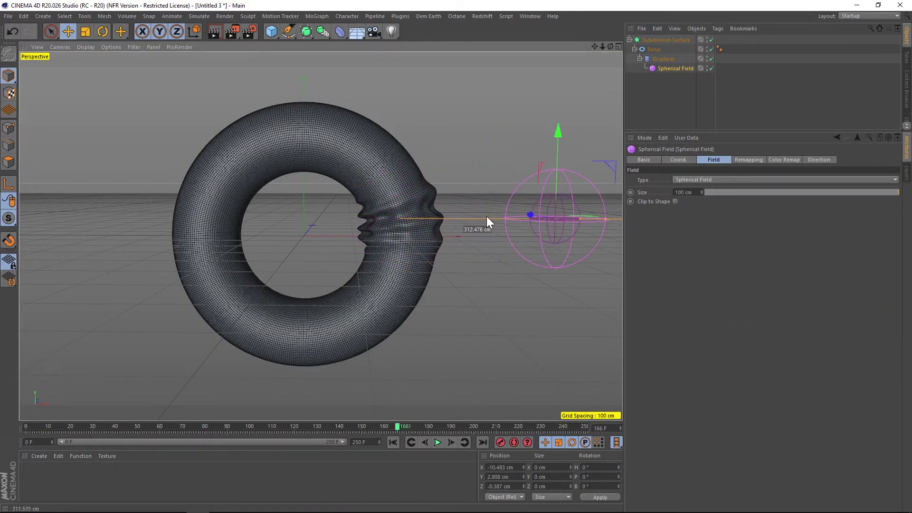
left_click(664, 59)
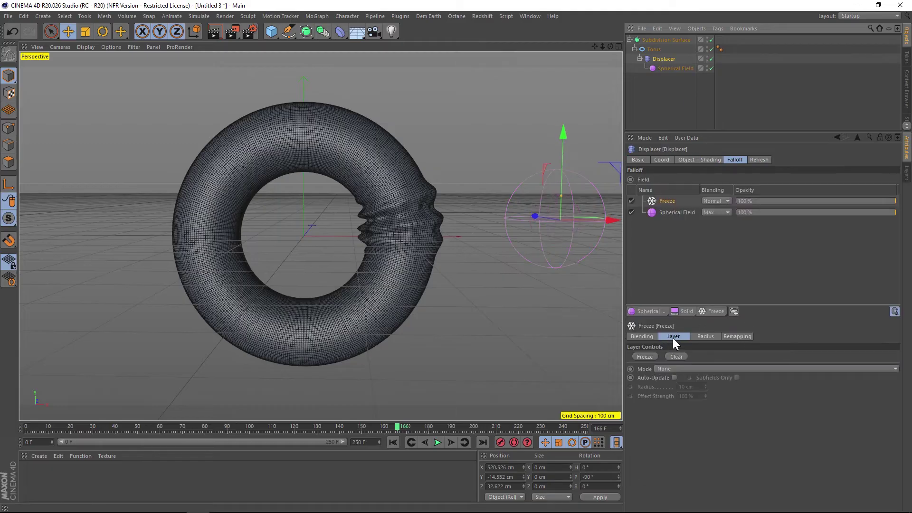
left_click(684, 356)
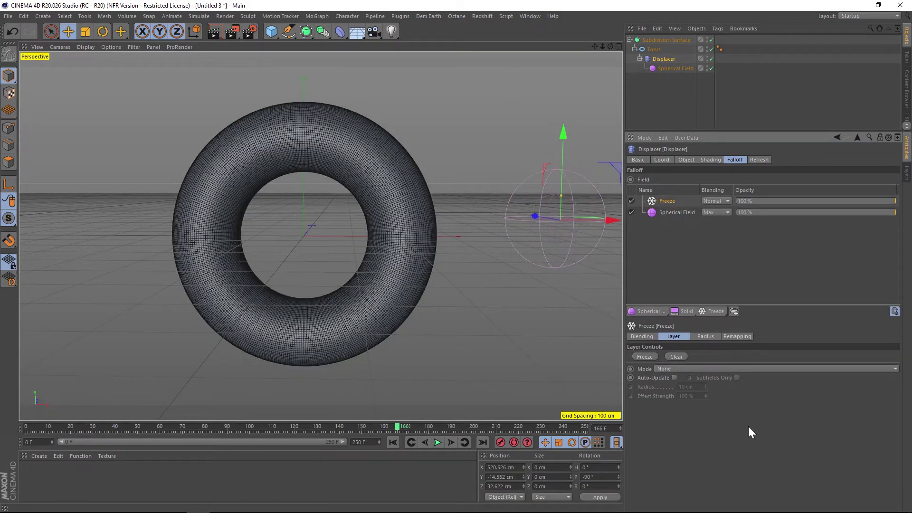
- At frame 0, capture the field with Freeze, set Freeze mode to Grow, and play
left_click(393, 443)
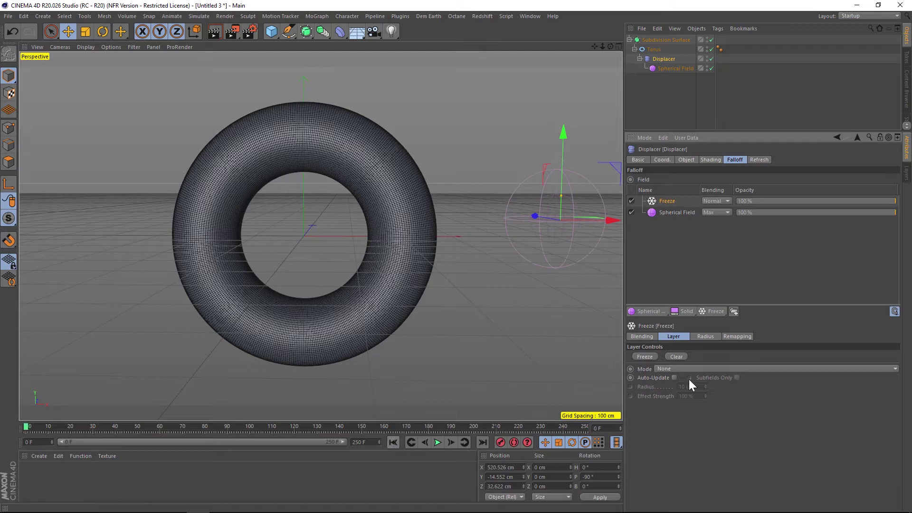
left_click(644, 356)
left_click(676, 368)
left_click(686, 418)
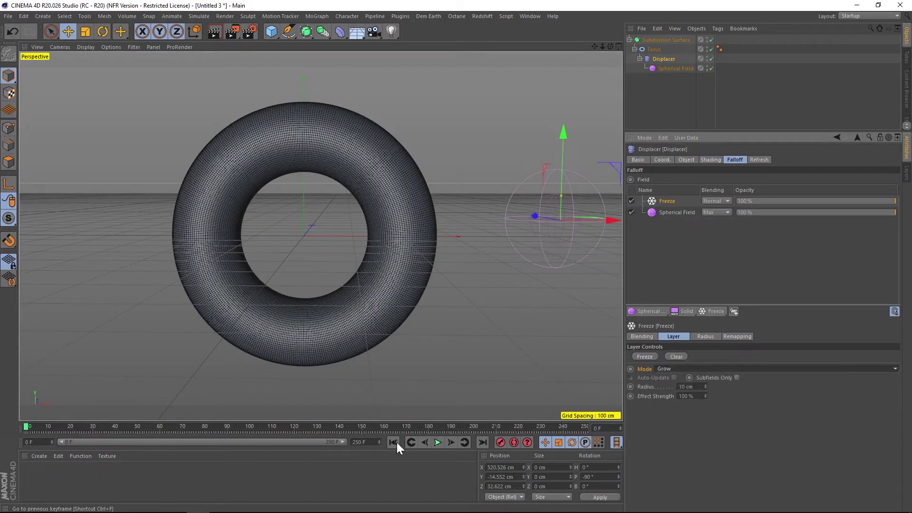
left_click(438, 442)
left_click(675, 68)
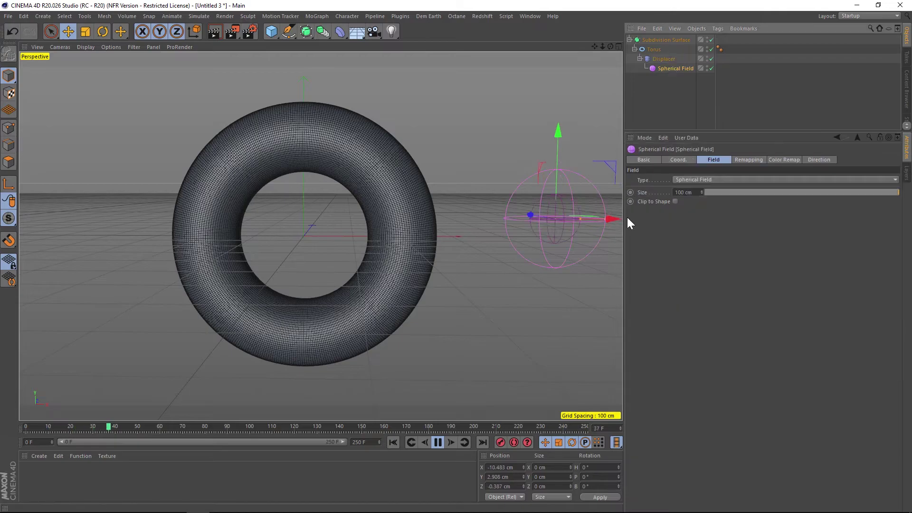
- Sweep the Spherical Field across the torus and back, then stop playback
left_click_drag(534, 219, 583, 192)
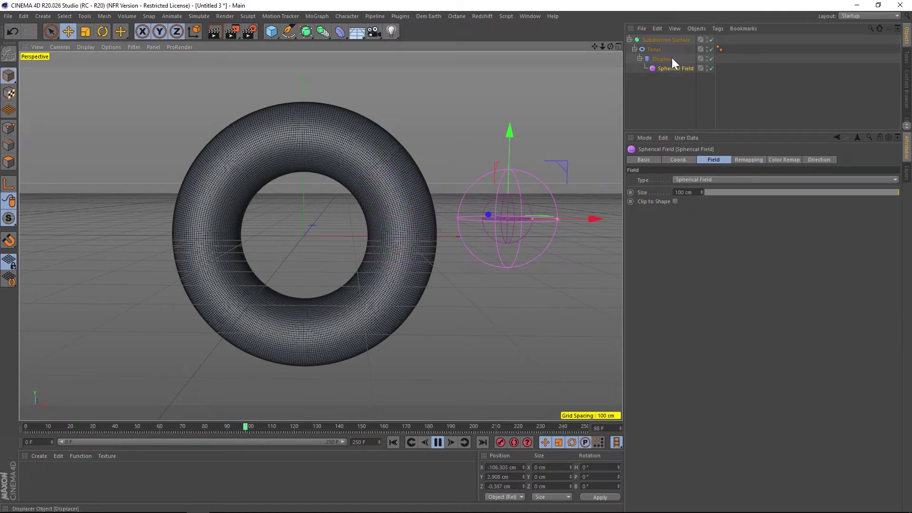
left_click(672, 58)
left_click(438, 442)
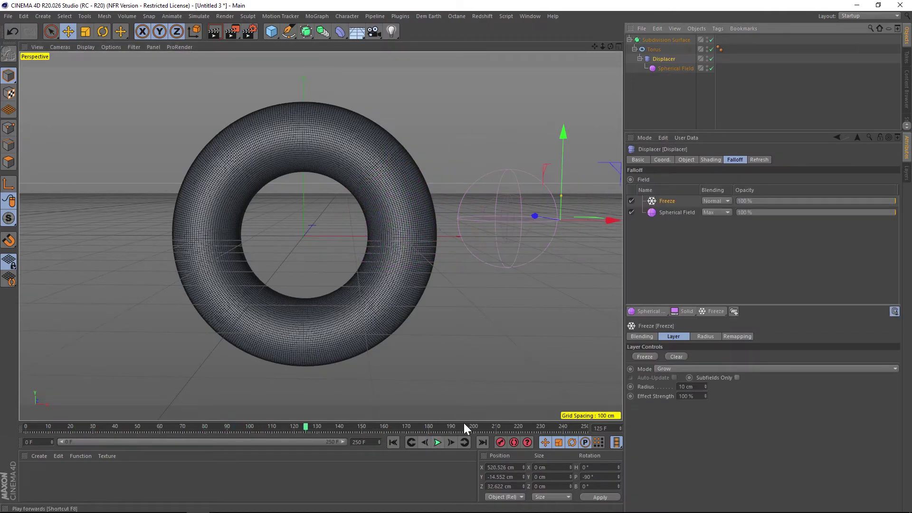
- Switch the Freeze layer blending from Normal to Add and replay from frame 0
left_click(668, 209)
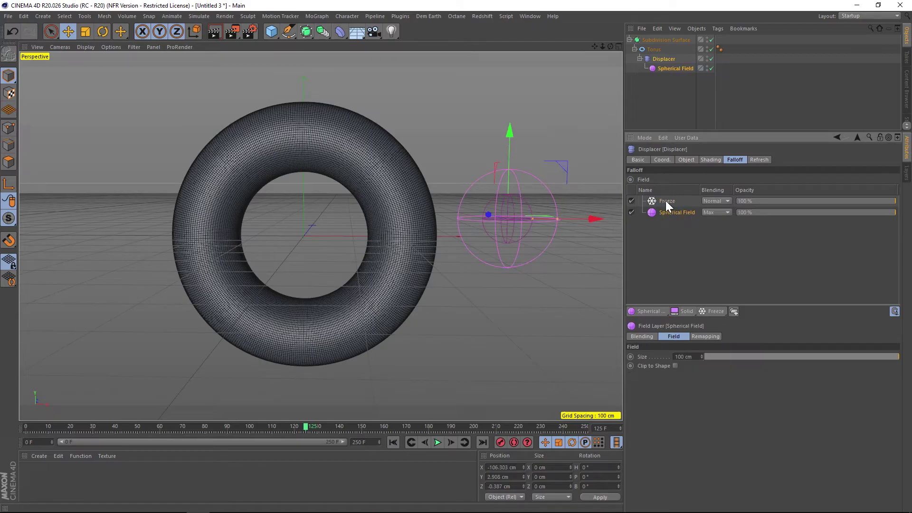
left_click(665, 201)
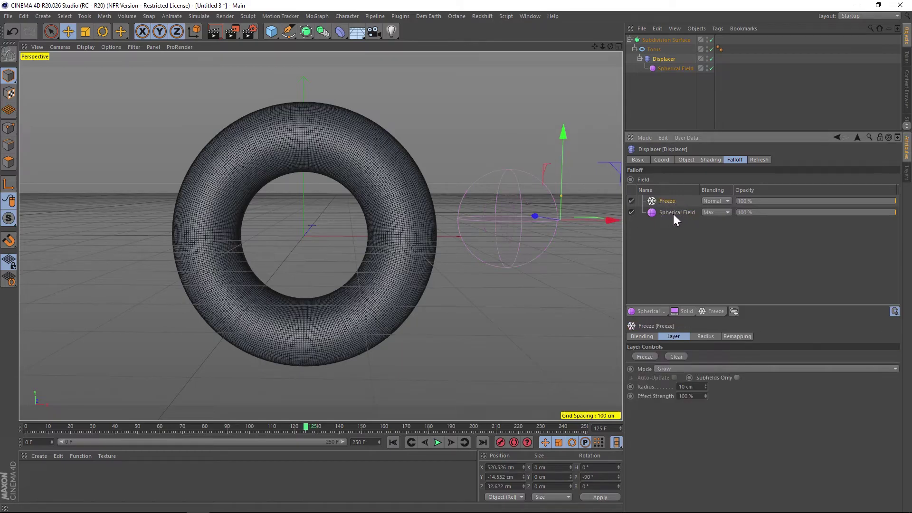
left_click(724, 201)
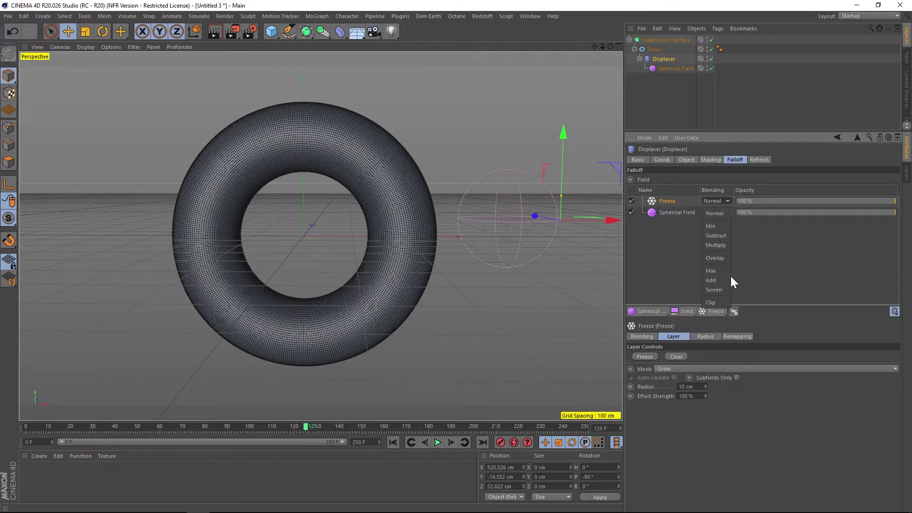
left_click(712, 280)
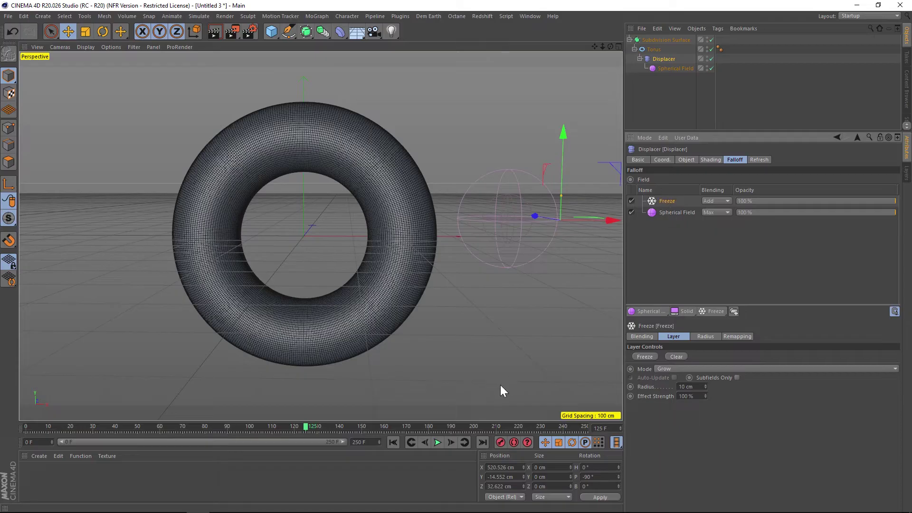
left_click(394, 443)
left_click(436, 442)
- Slide the Spherical Field into the torus, restart at frame 0, and sweep it up-left around the ring
left_click(674, 69)
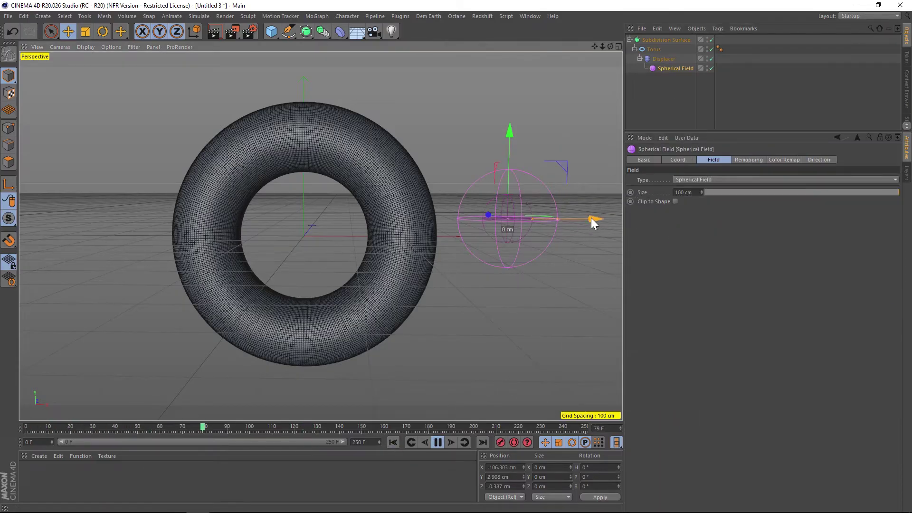
left_click_drag(591, 218, 493, 215)
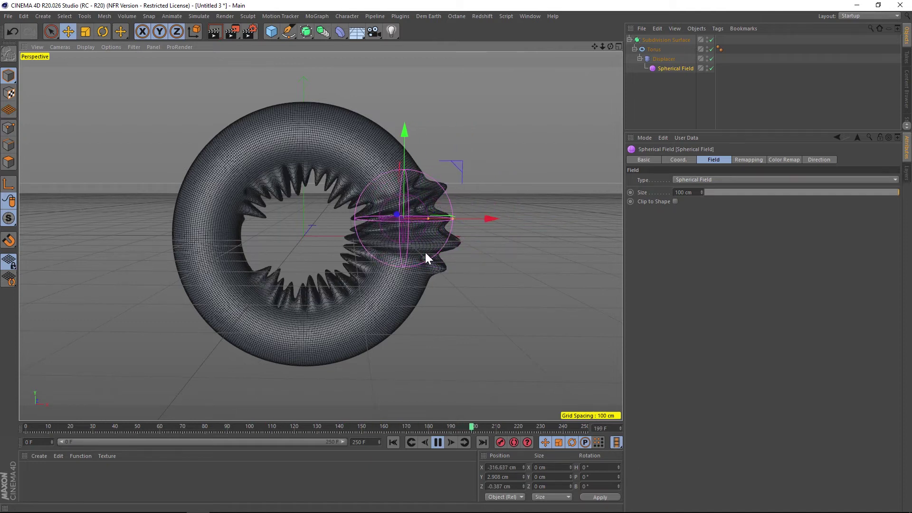
left_click(393, 442)
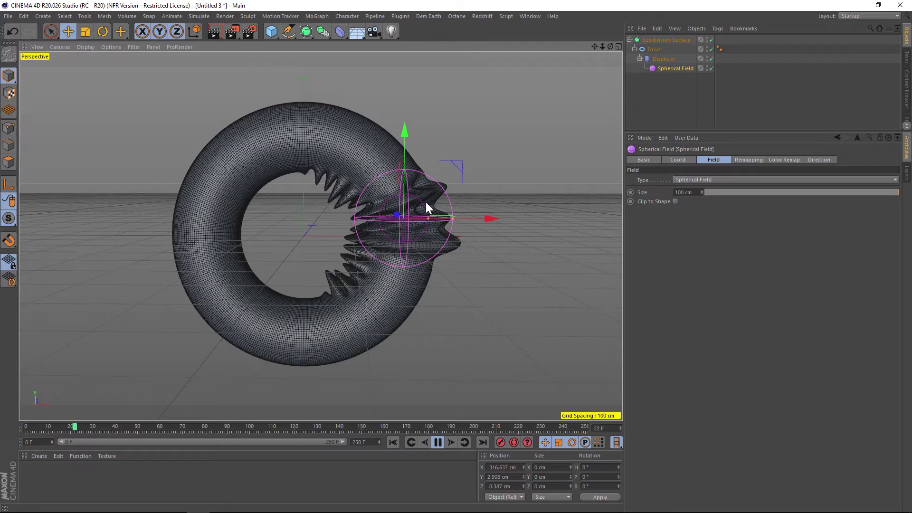
left_click_drag(413, 205, 391, 140)
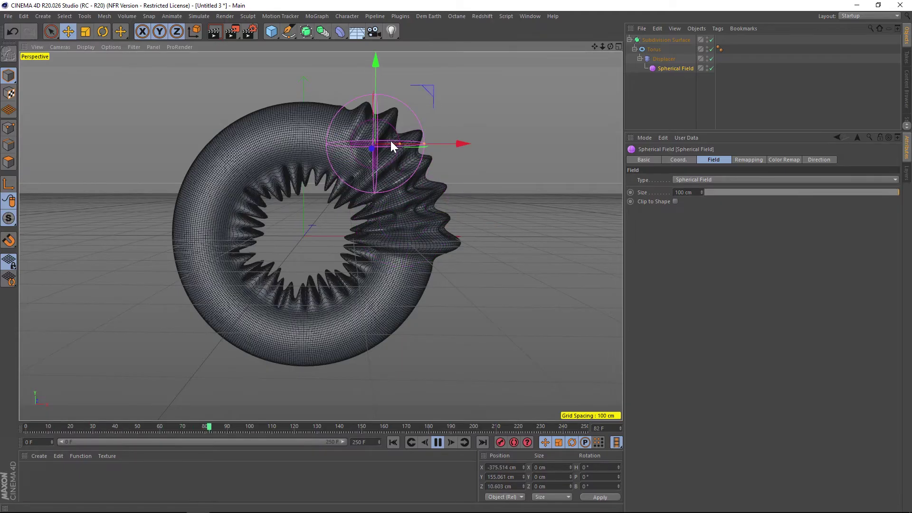
left_click_drag(446, 153, 226, 214)
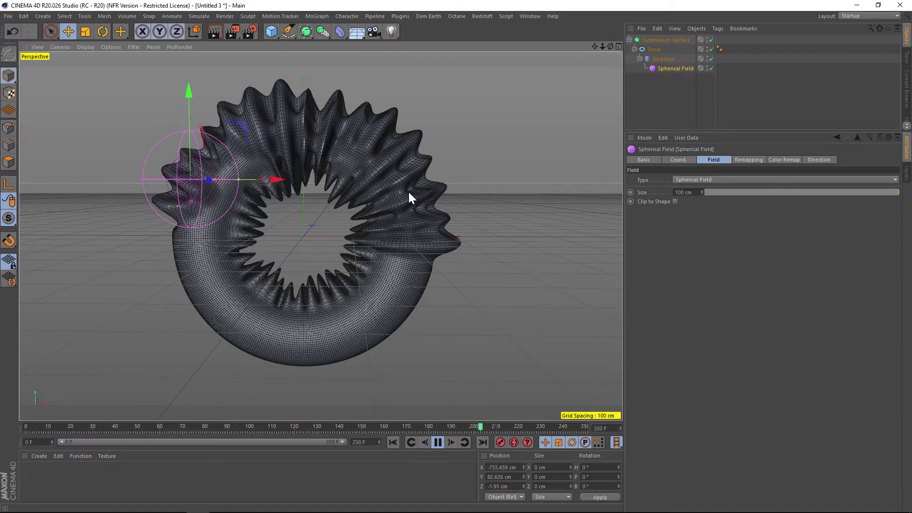
- Set the Displacer's Freeze layer radius to 15 cm
left_click(664, 59)
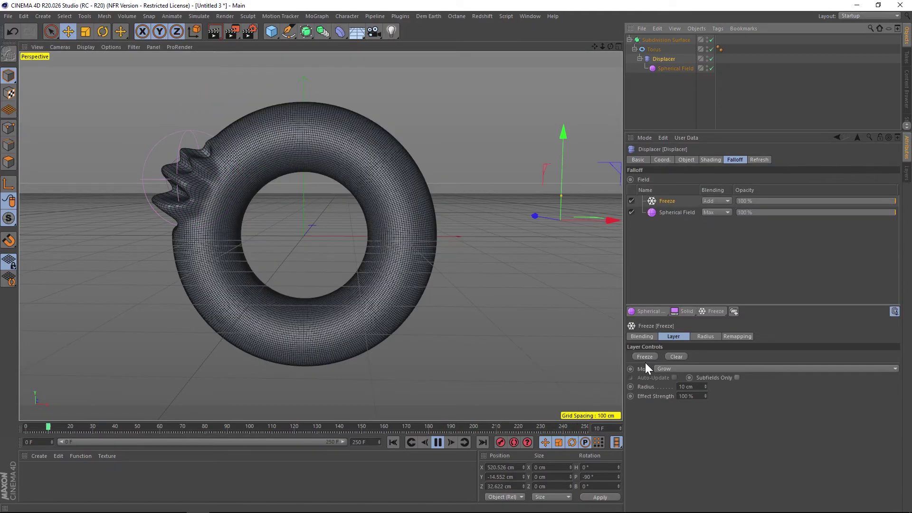
left_click(689, 386)
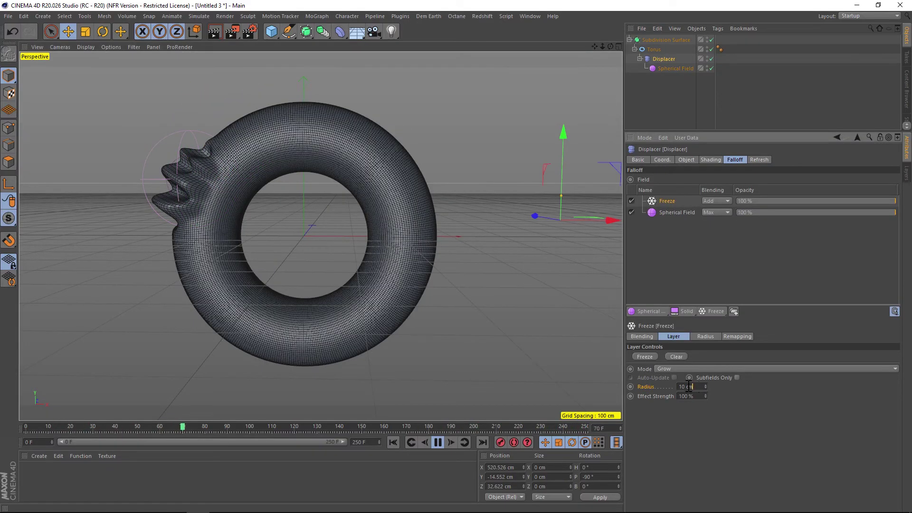
key("ctrl+a")
type("15")
key("Return")
- Test the sweep from frame 0, clear the ridges, and set the radius to 20 cm
left_click(394, 443)
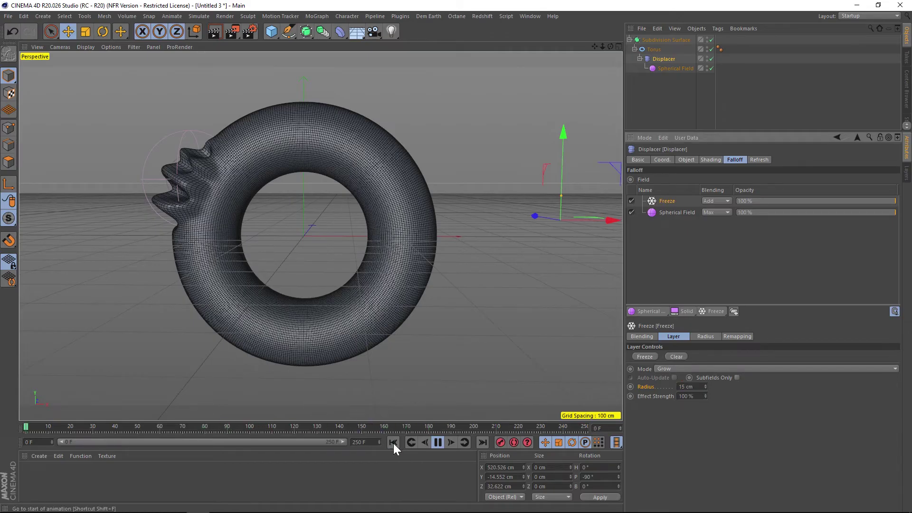
left_click_drag(211, 197, 475, 263)
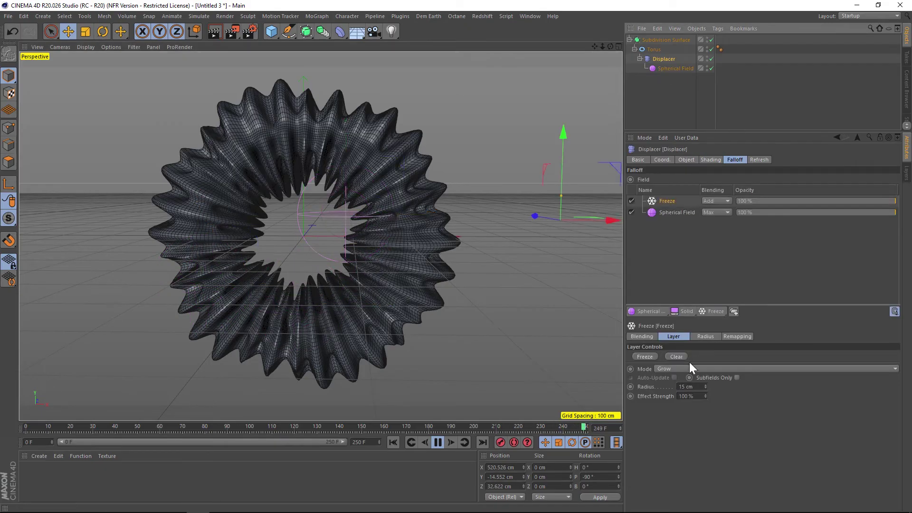
left_click(676, 356)
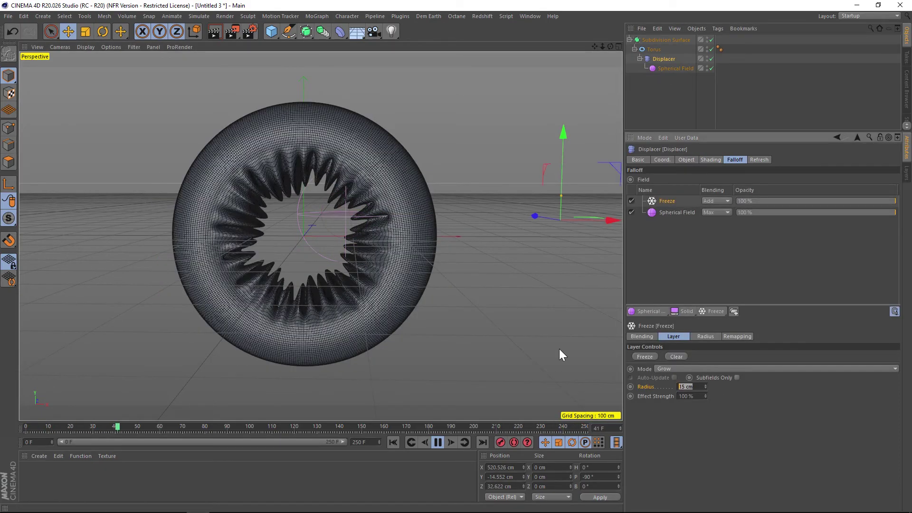
type("20")
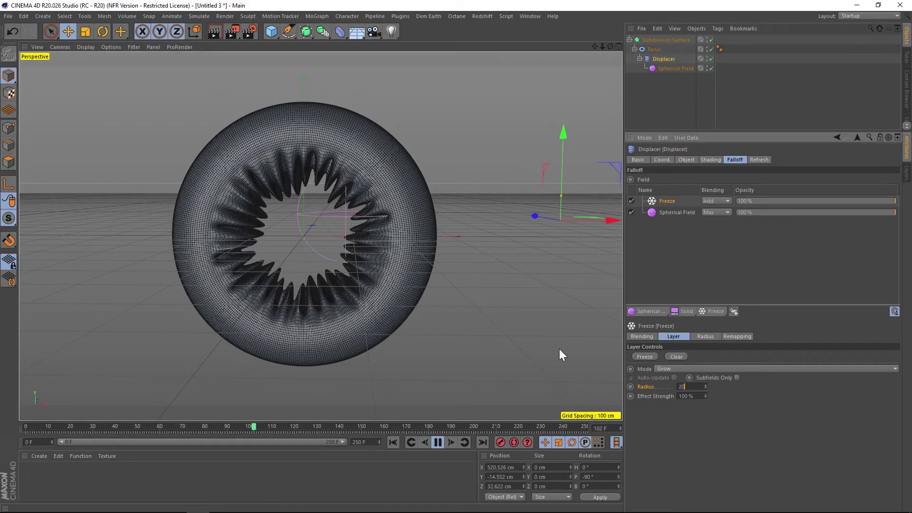
key("Return")
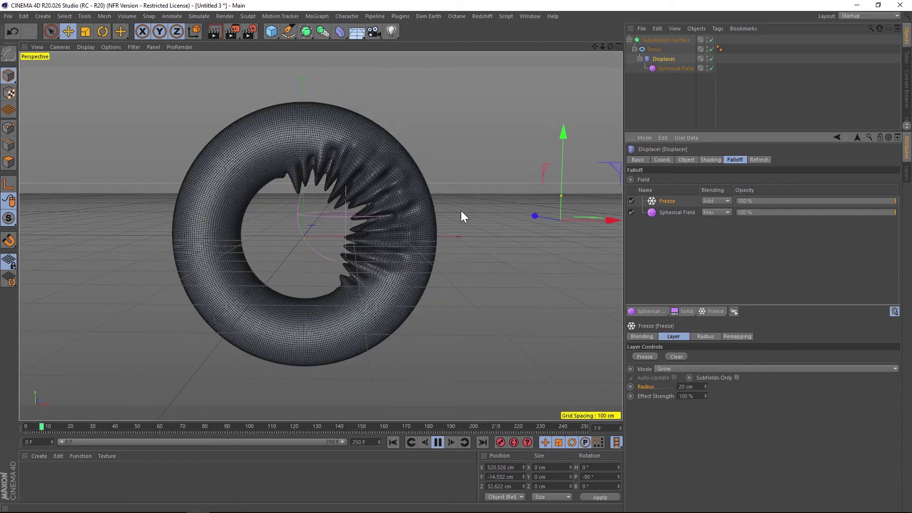
left_click(663, 67)
- Start the Spherical Field at the torus's right edge, slide it left, then stop and rewind to frame 0
left_click_drag(444, 301, 590, 279)
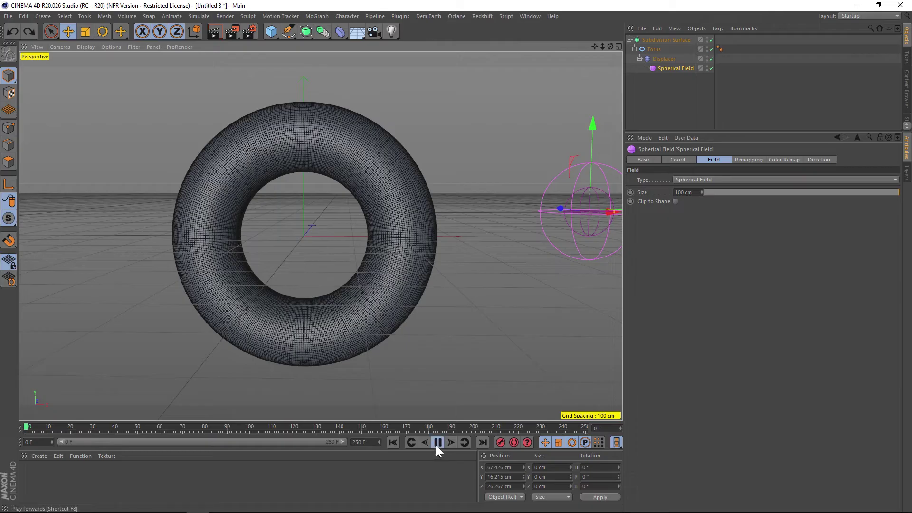
left_click_drag(574, 231, 458, 261)
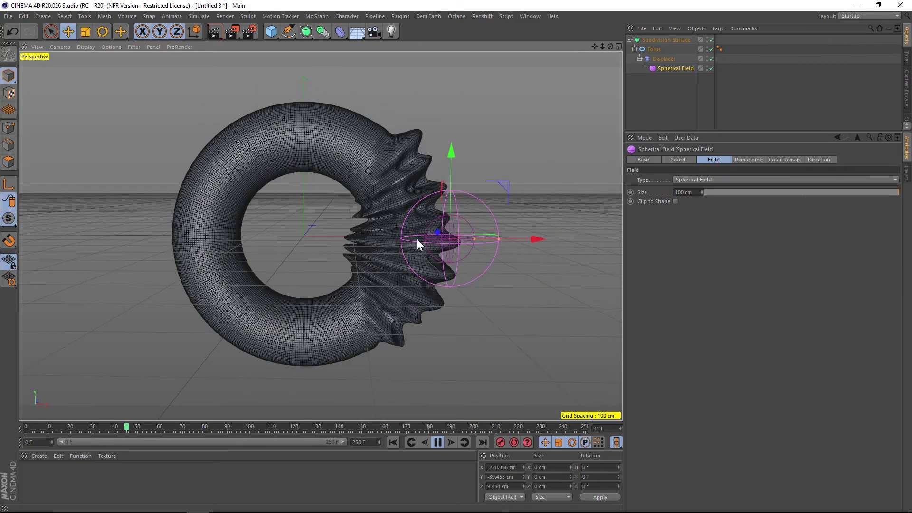
left_click(437, 442)
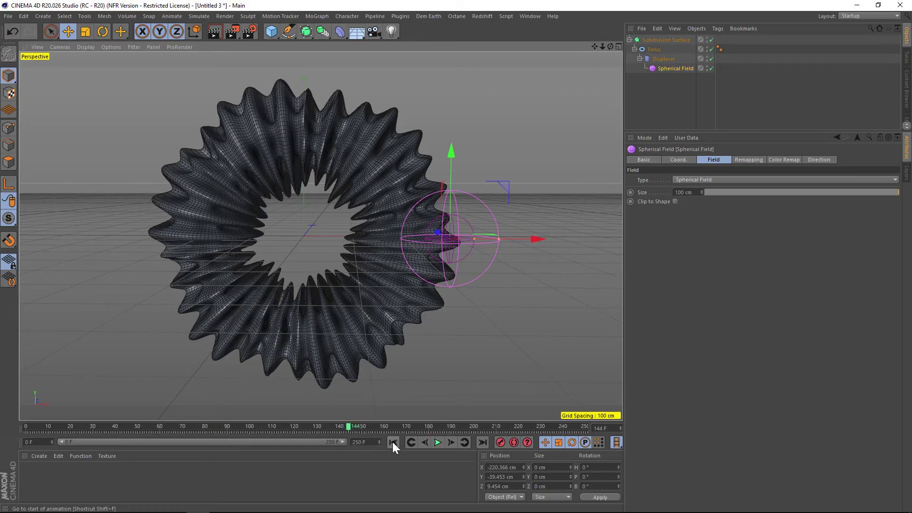
left_click(393, 443)
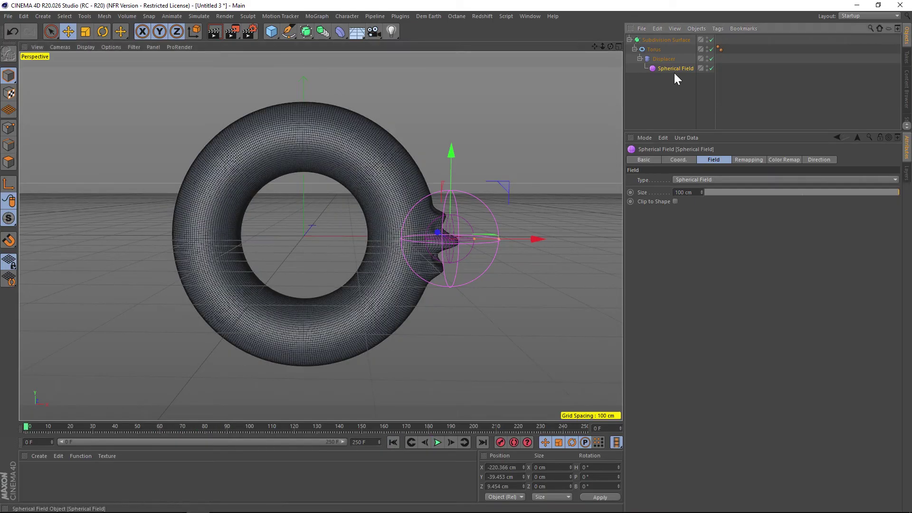
left_click(667, 59)
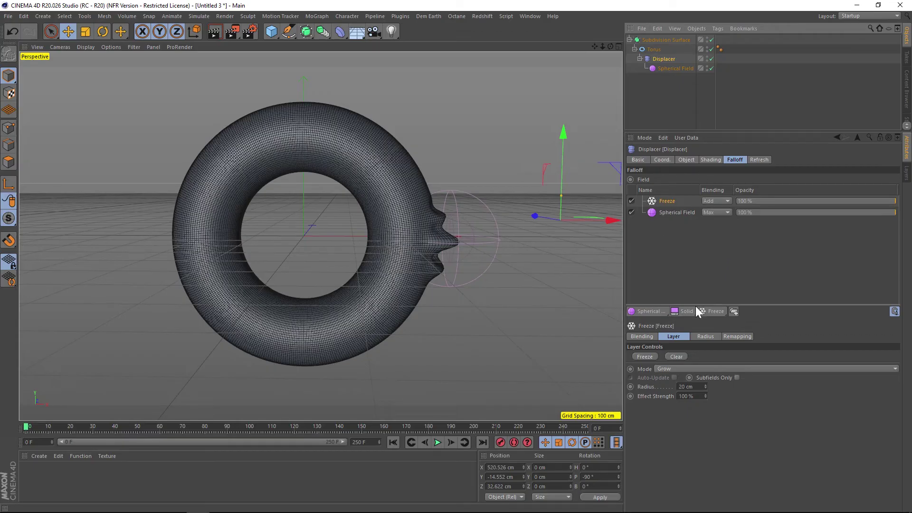
- Add a Delay modifier layer above Freeze and set its mode to Spring
left_click(720, 309)
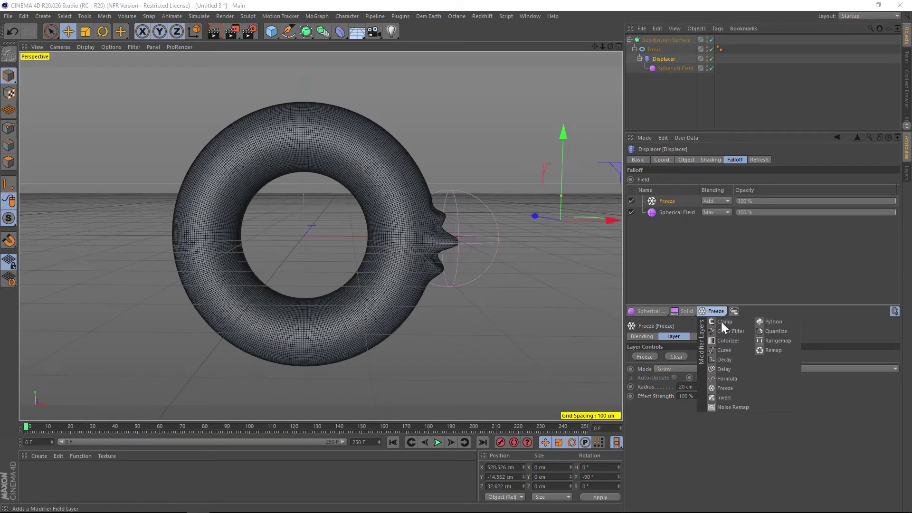
left_click(722, 314)
left_click(722, 314)
left_click(729, 370)
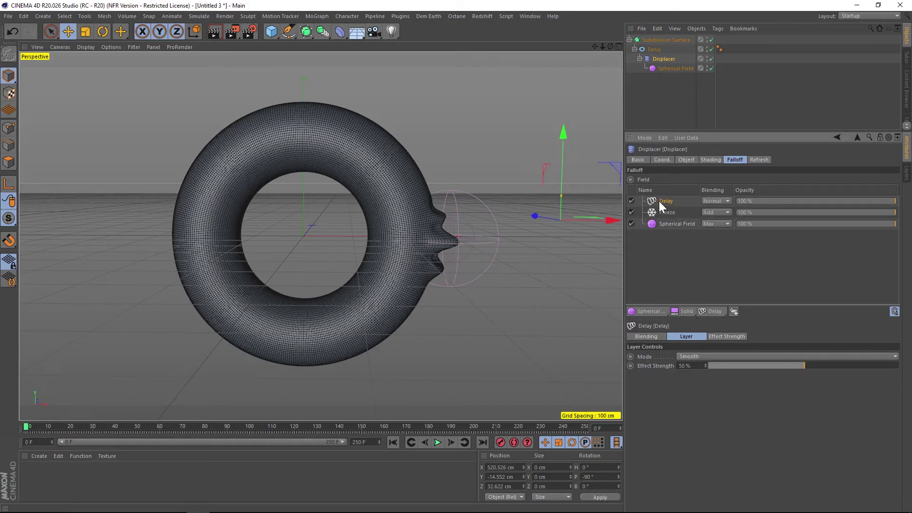
left_click(701, 354)
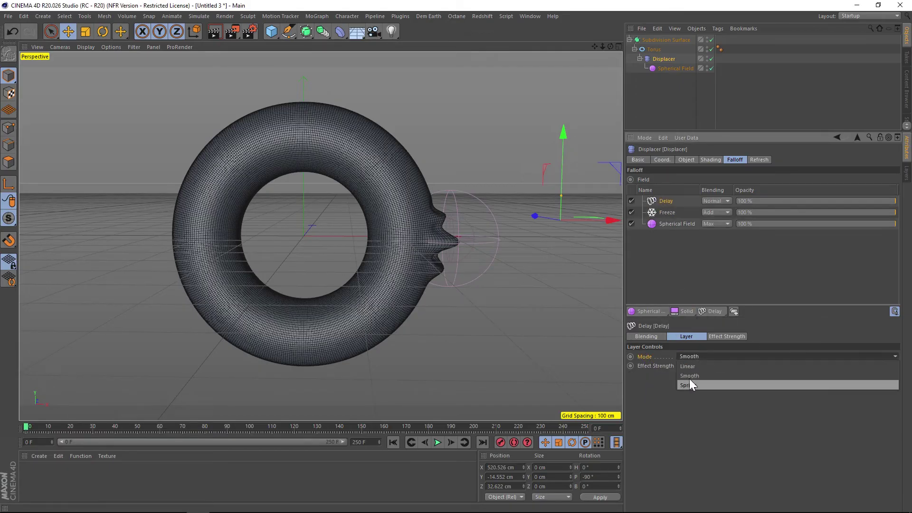
left_click(691, 383)
- Preview playback, raise the Delay effect strength to 70%, and return to frame 0
left_click(437, 442)
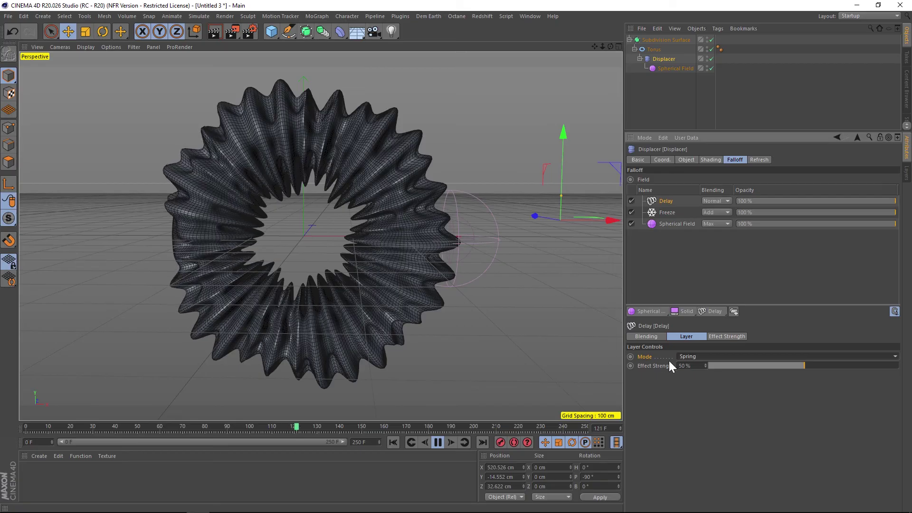
left_click_drag(807, 365, 841, 367)
left_click(392, 442)
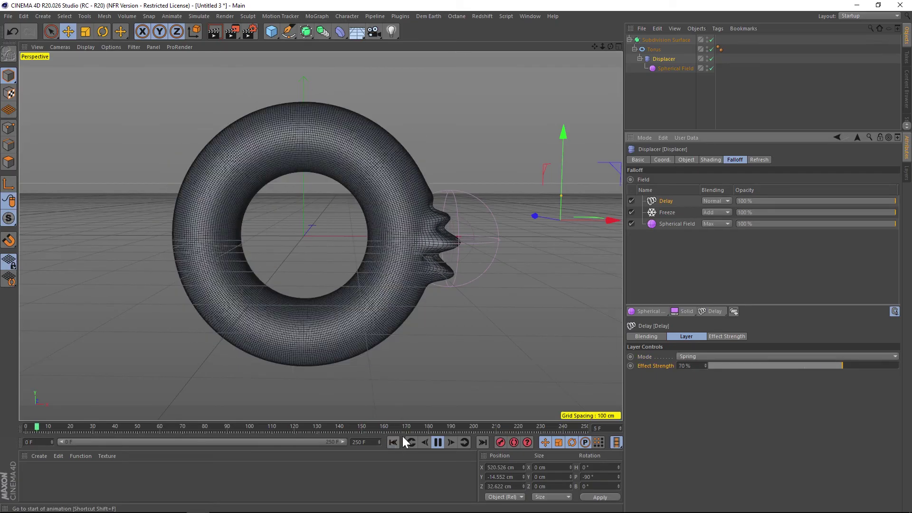
left_click(392, 403)
- During playback, drag the Spherical Field along X into the torus and up-left through the ring
left_click(433, 443)
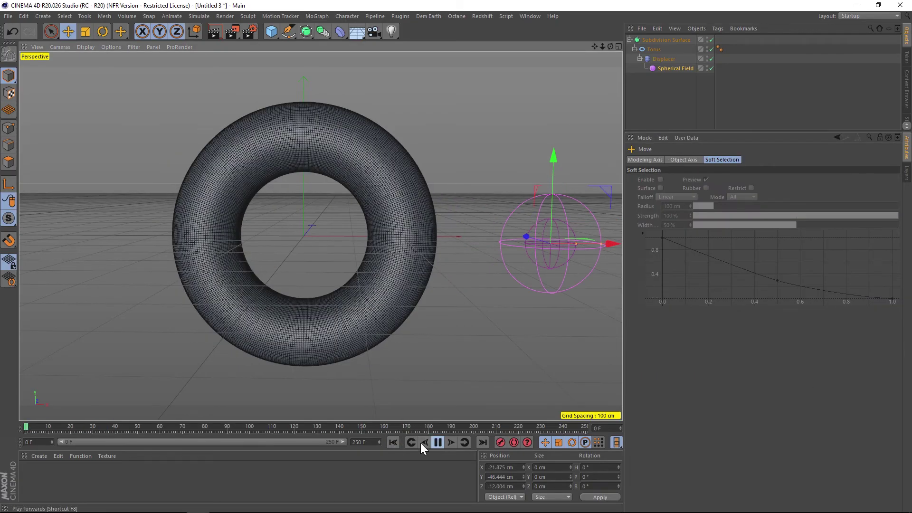
left_click(684, 69)
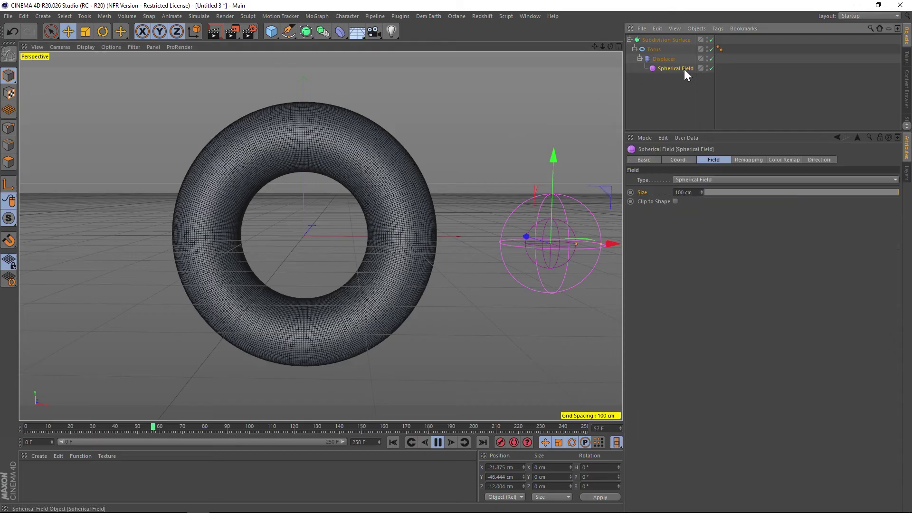
left_click_drag(612, 243, 485, 244)
left_click_drag(422, 219, 352, 212)
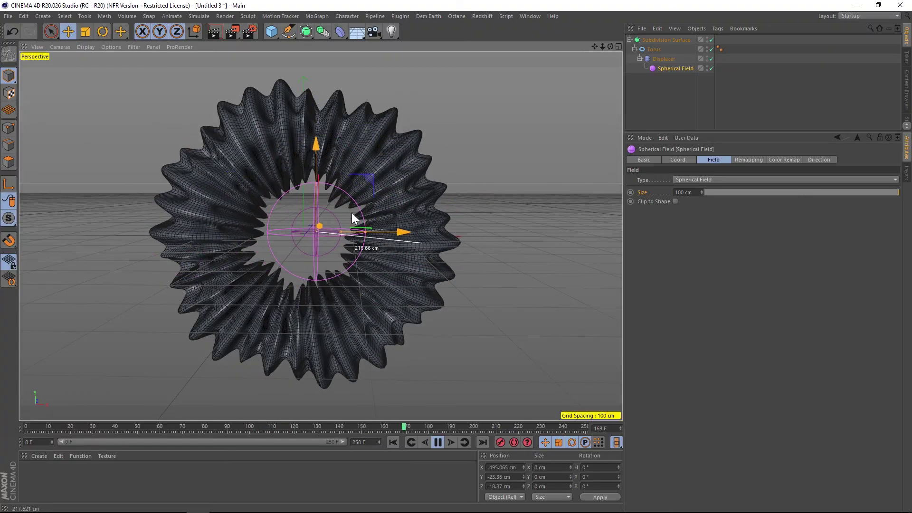
left_click(663, 58)
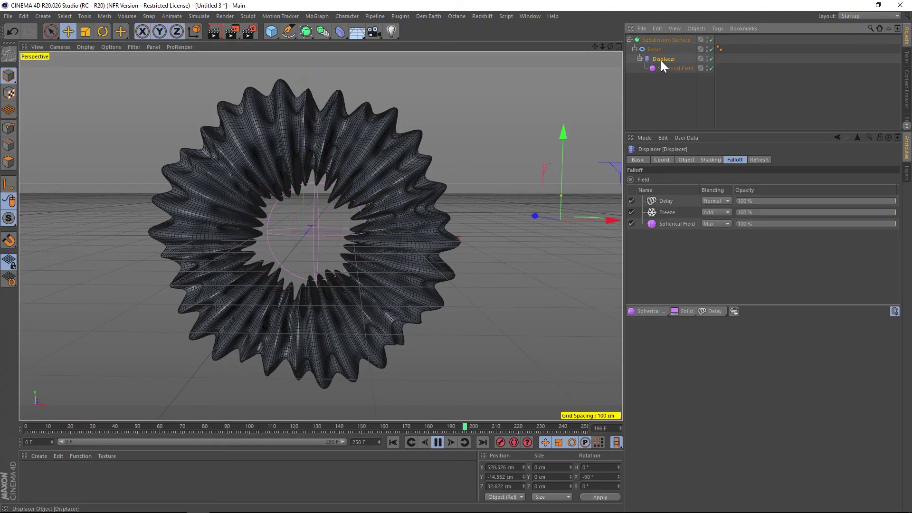
left_click(665, 213)
- Disable the Freeze layer and move the Spherical Field up to the torus's upper-left
left_click(631, 213)
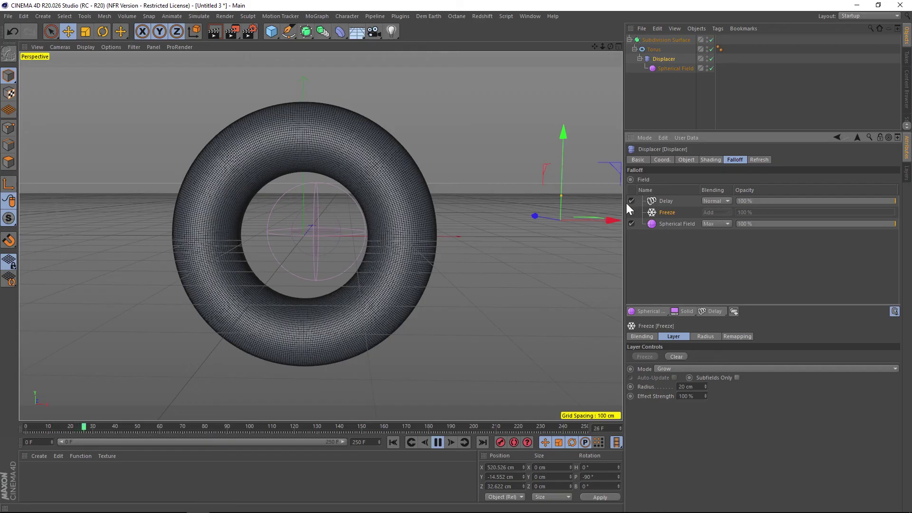
left_click(675, 68)
left_click_drag(329, 222, 254, 205)
left_click(343, 188)
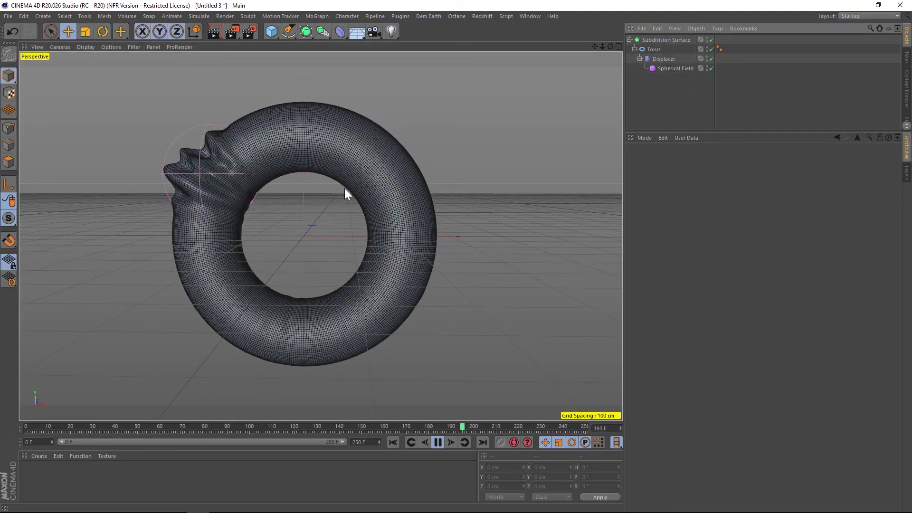